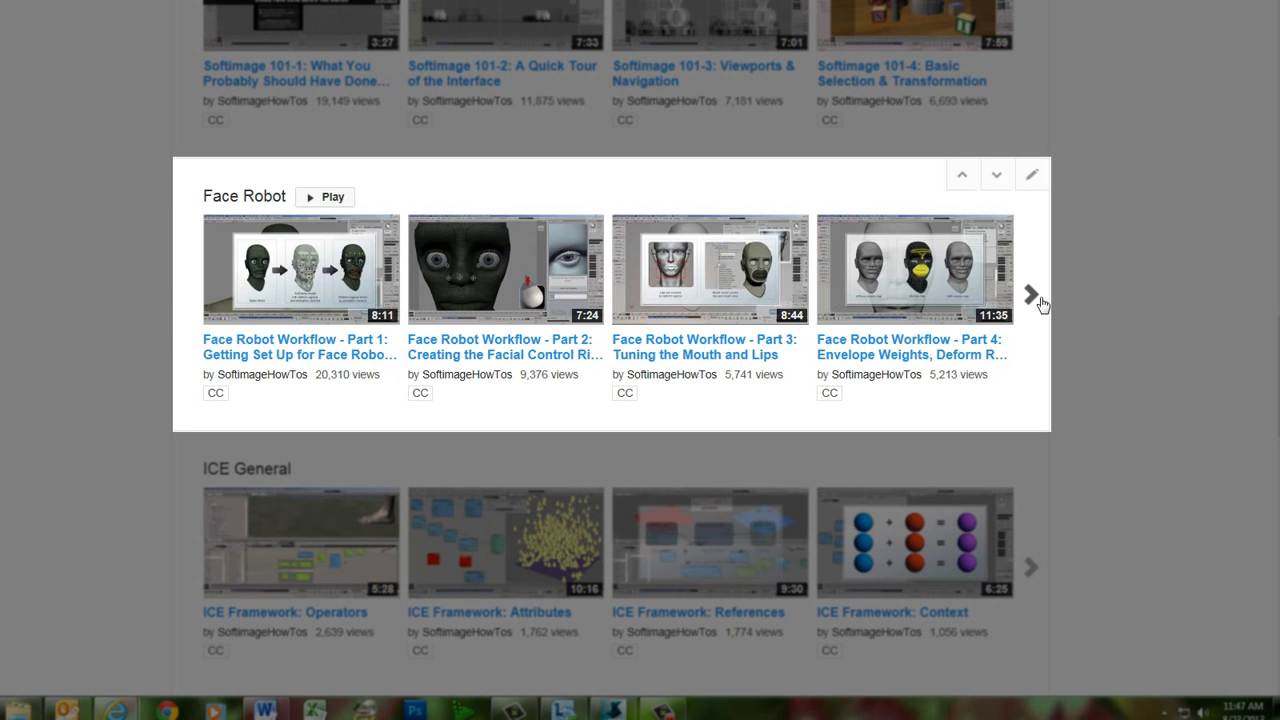
Step: Browse the Face Robot video row through to its later workflow parts
{"action": "left_click", "coordinate": [1033, 298]}
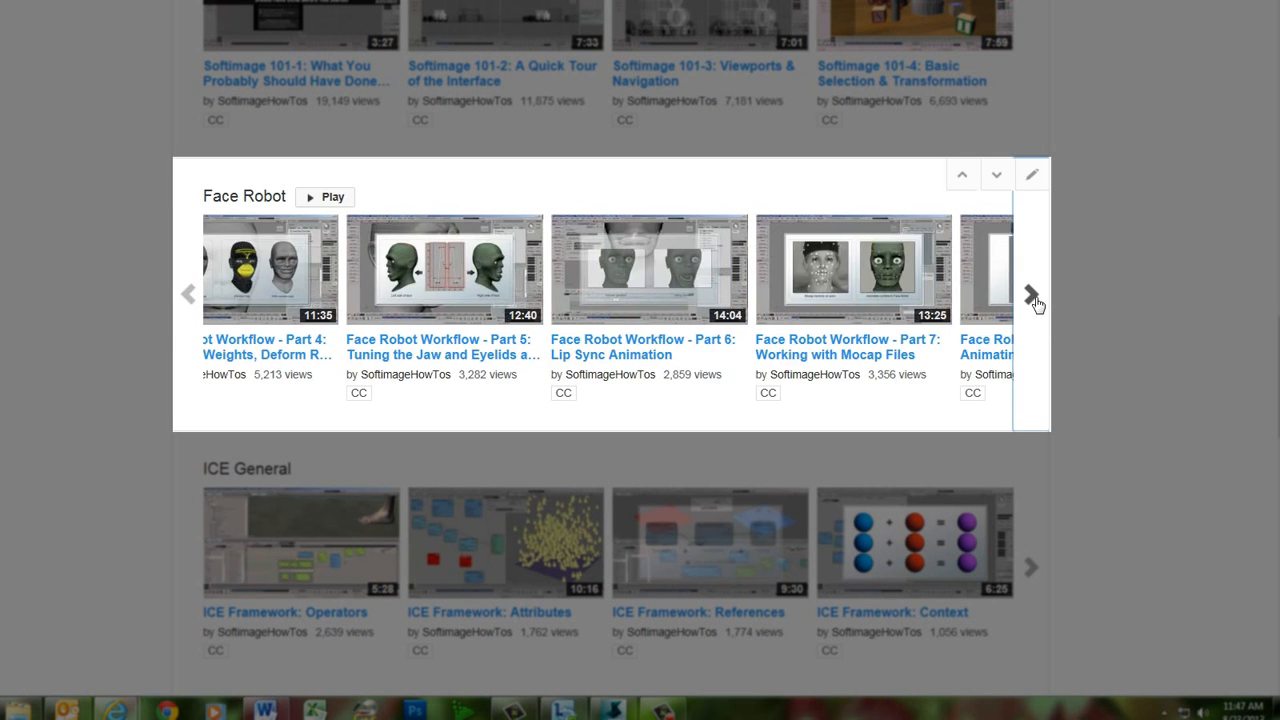
{"action": "left_click", "coordinate": [1033, 297]}
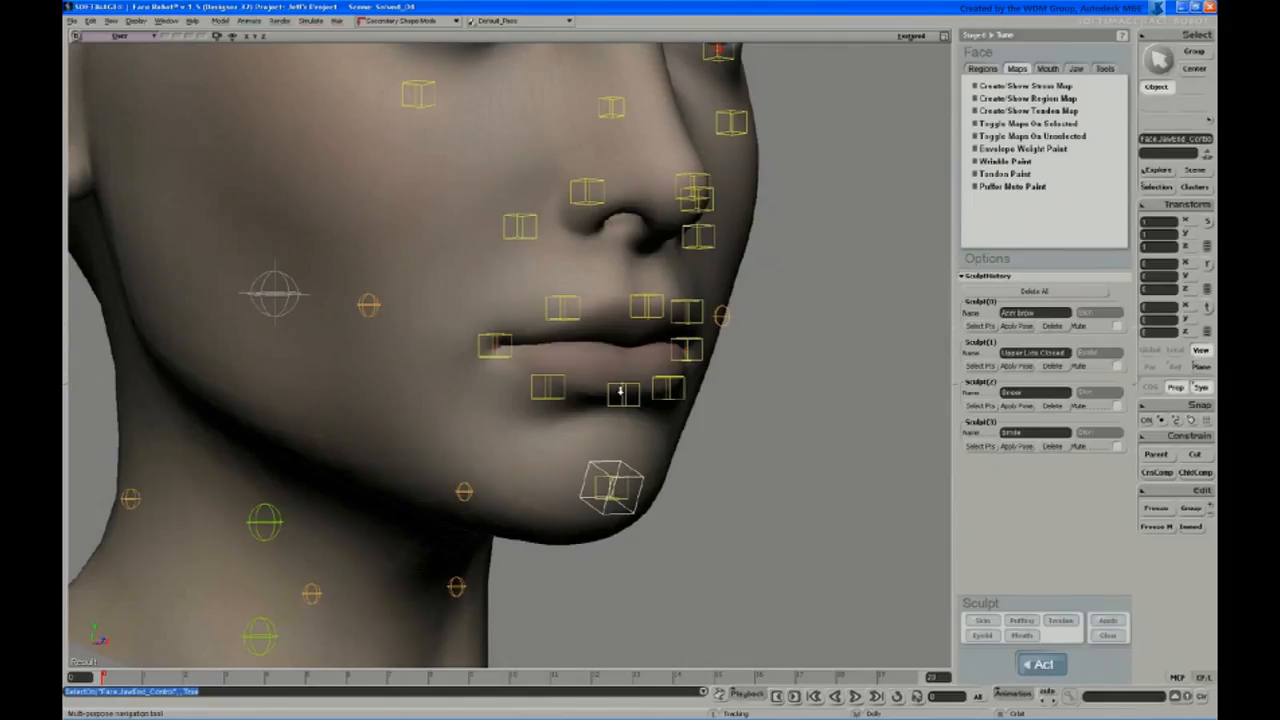
Step: Open the character's mouth by translating the jaw-end control down and back
{"action": "middle_click_drag", "start_coordinate": [620, 391], "coordinate": [617, 438]}
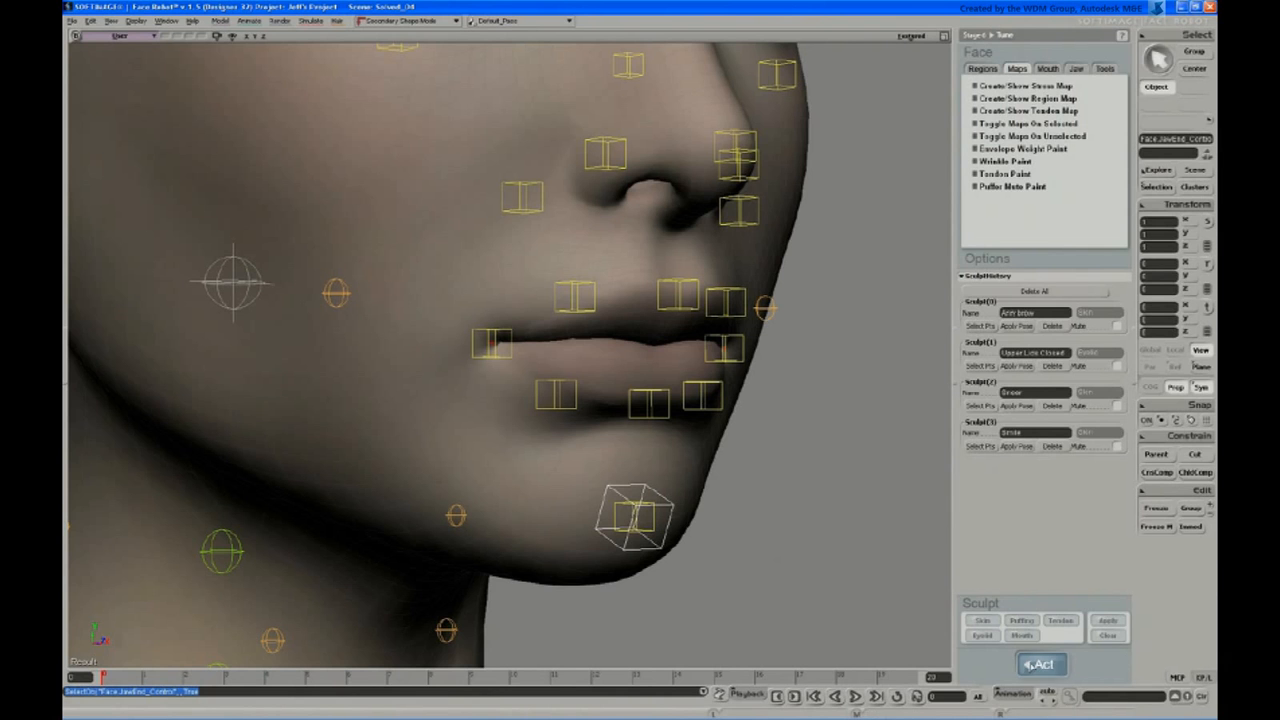
{"action": "key", "text": "s"}
{"action": "right_click_drag", "start_coordinate": [620, 460], "coordinate": [629, 457]}
{"action": "key", "text": "s"}
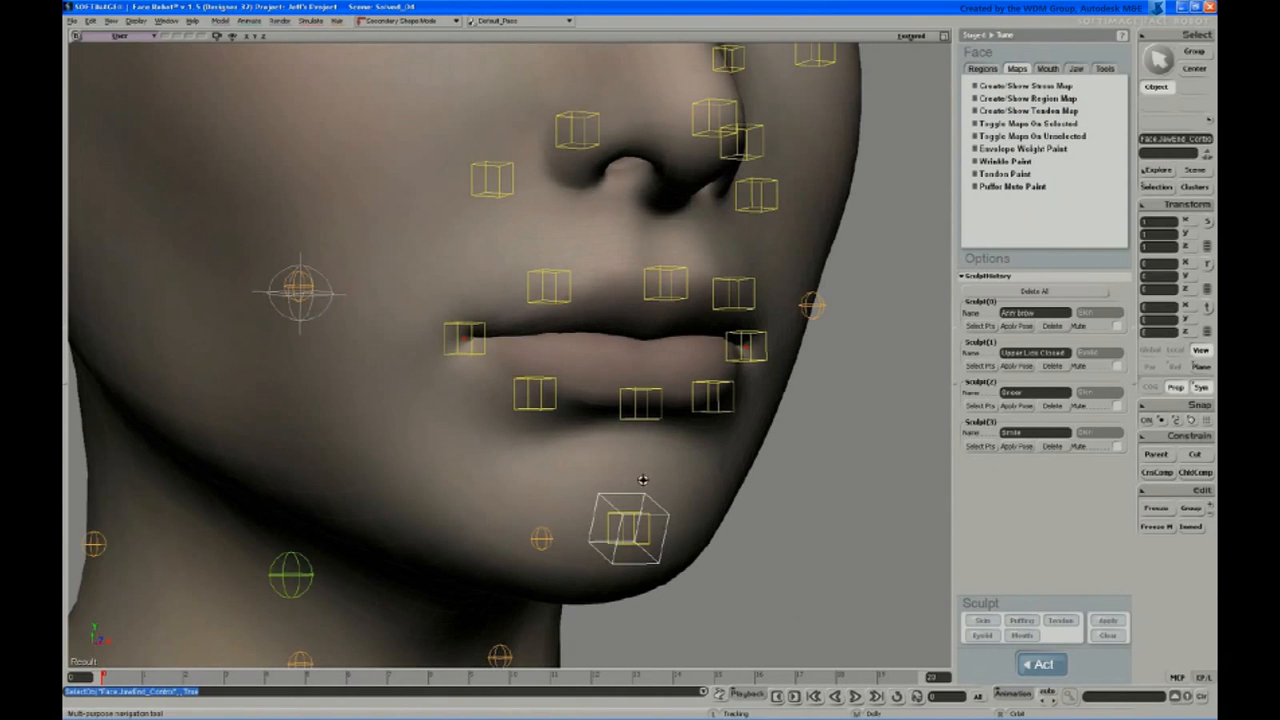
{"action": "right_click_drag", "start_coordinate": [667, 519], "coordinate": [690, 490]}
{"action": "key", "text": "v"}
{"action": "left_click_drag", "start_coordinate": [705, 519], "coordinate": [673, 565]}
Step: Select both mouth corner controls together and translate them slightly down and forward
{"action": "key", "text": "s"}
{"action": "right_click_drag", "start_coordinate": [650, 385], "coordinate": [600, 354]}
{"action": "key", "text": "space"}
{"action": "left_click", "coordinate": [707, 350]}
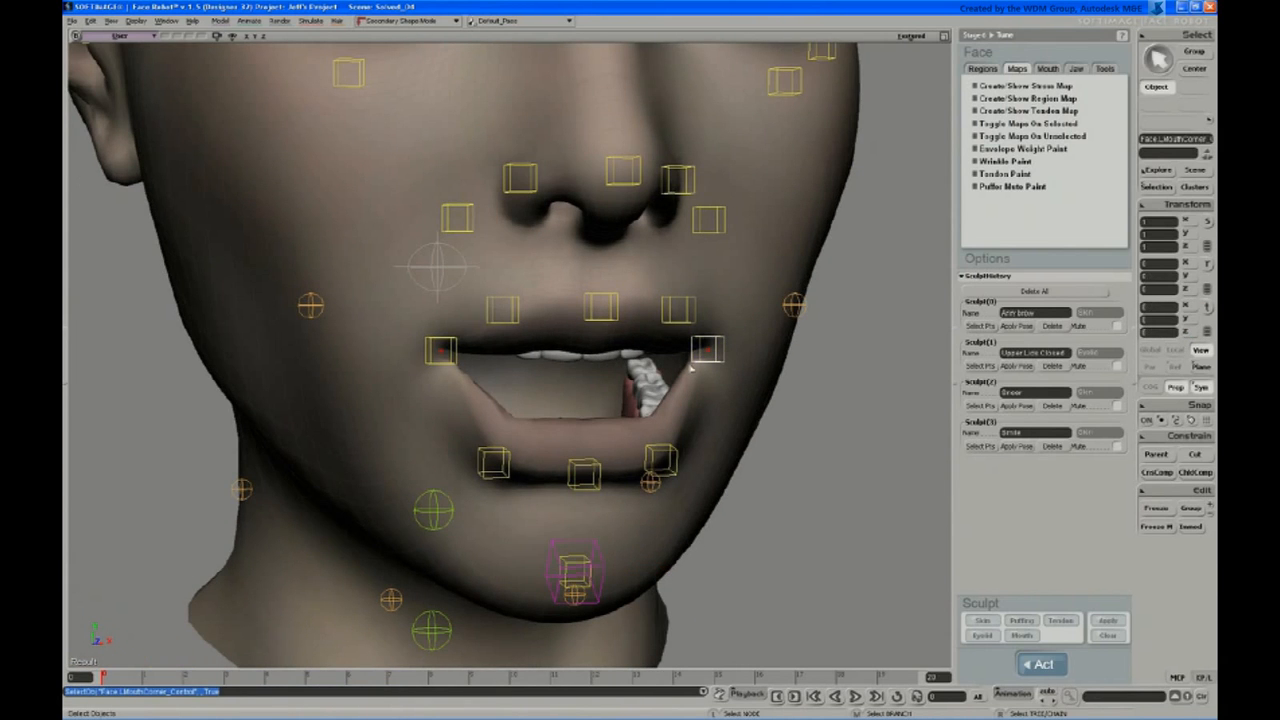
{"action": "left_click", "coordinate": [452, 363], "text": "ctrl"}
{"action": "key", "text": "v"}
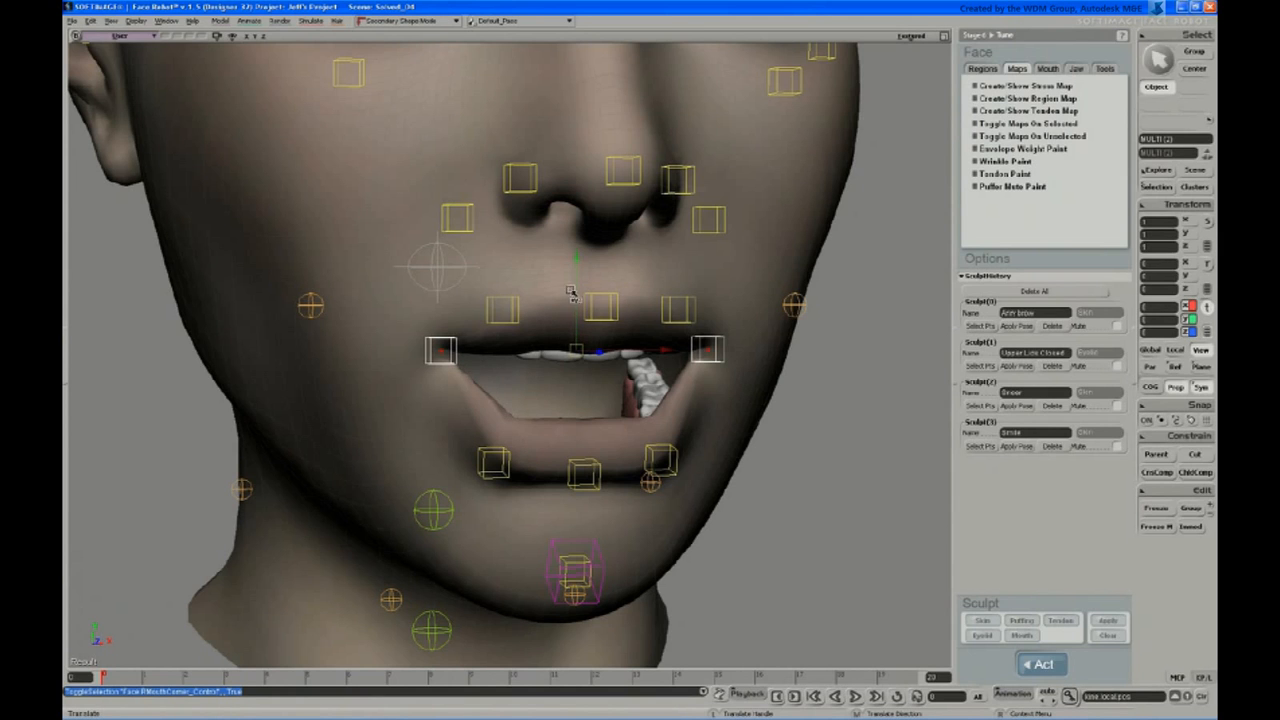
{"action": "left_click_drag", "start_coordinate": [570, 292], "coordinate": [576, 316]}
{"action": "key", "text": "s"}
{"action": "right_click_drag", "start_coordinate": [576, 316], "coordinate": [680, 397]}
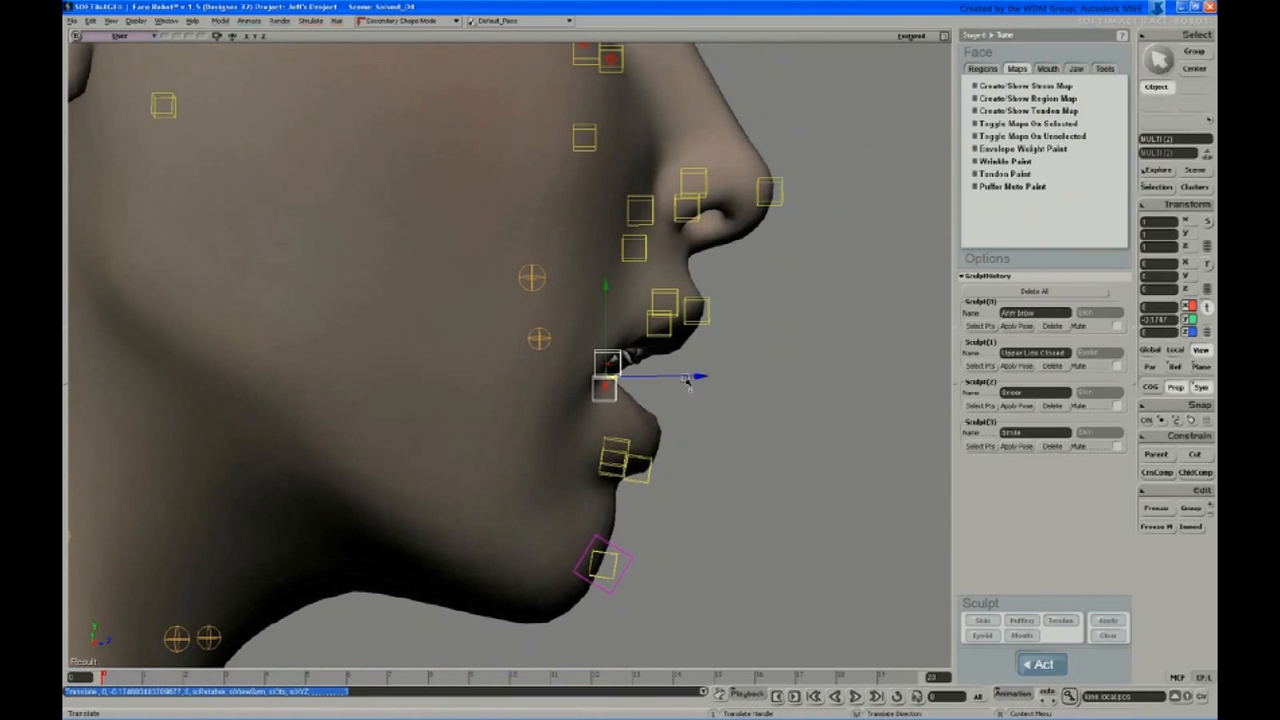
{"action": "left_click_drag", "start_coordinate": [687, 380], "coordinate": [697, 380]}
Step: Translate the jaw-end control a little further down and back to open the mouth wider
{"action": "key", "text": "space"}
{"action": "left_click", "coordinate": [631, 562]}
{"action": "key", "text": "v"}
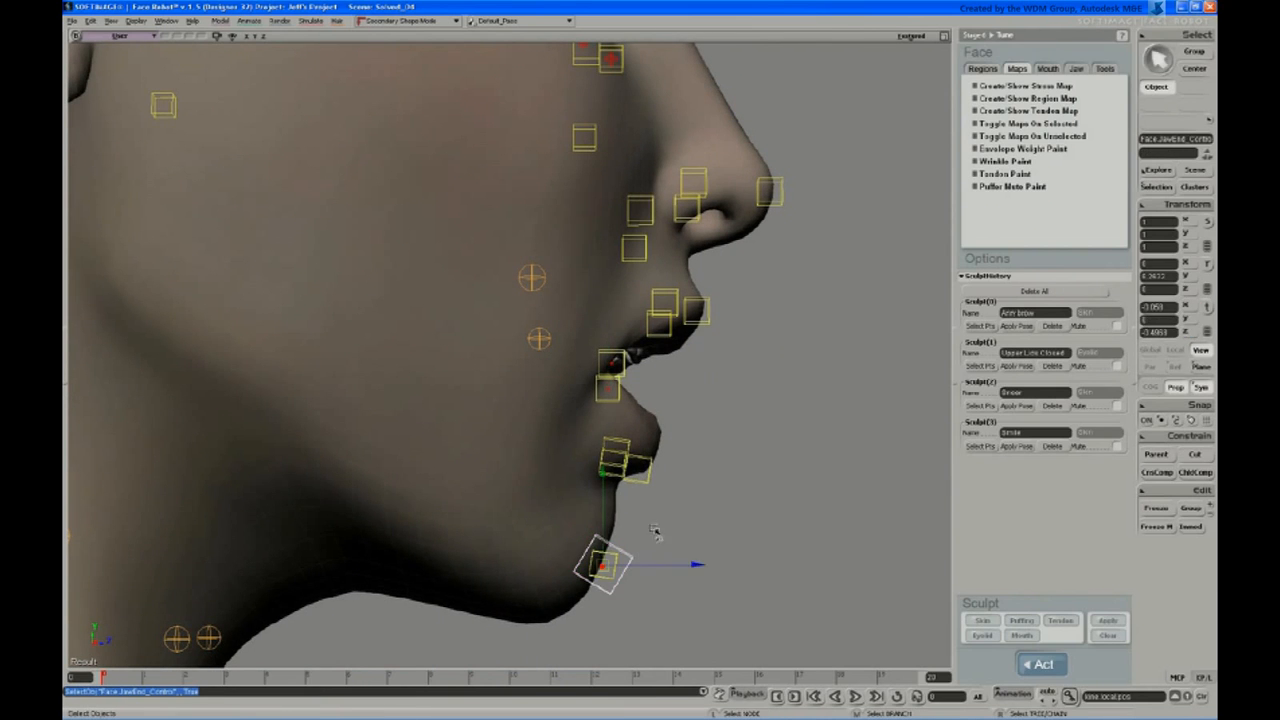
{"action": "left_click_drag", "start_coordinate": [654, 520], "coordinate": [645, 524]}
Step: Translate the character's left and right upper lip blend controls slightly outward and down, one after the other
{"action": "key", "text": "s"}
{"action": "right_click_drag", "start_coordinate": [640, 340], "coordinate": [530, 310]}
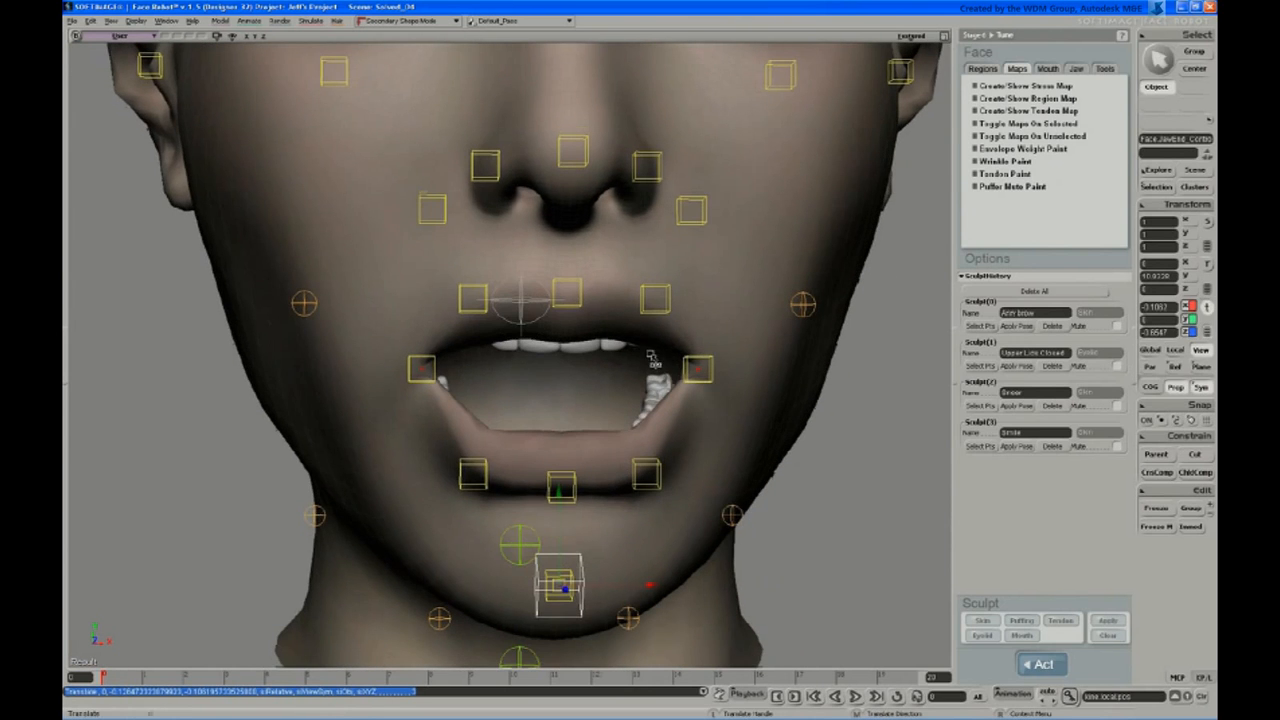
{"action": "key", "text": "space"}
{"action": "left_click", "coordinate": [658, 311]}
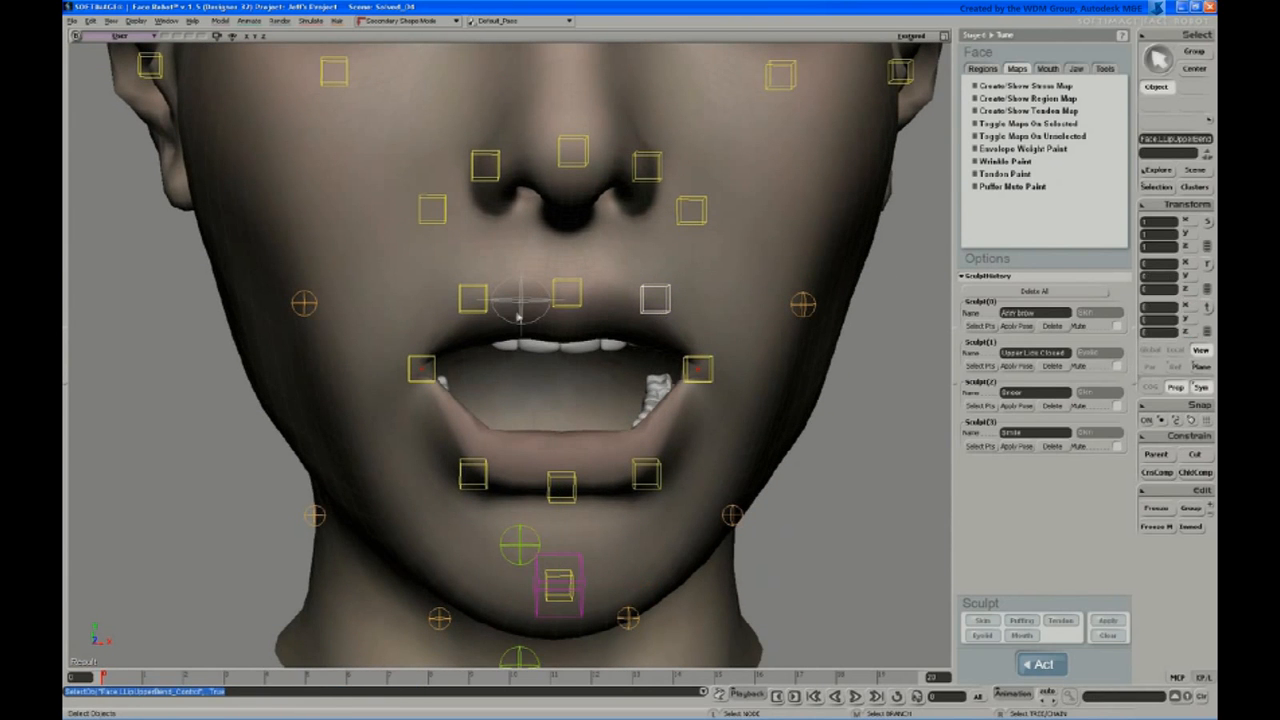
{"action": "key", "text": "v"}
{"action": "left_click_drag", "start_coordinate": [692, 268], "coordinate": [699, 272]}
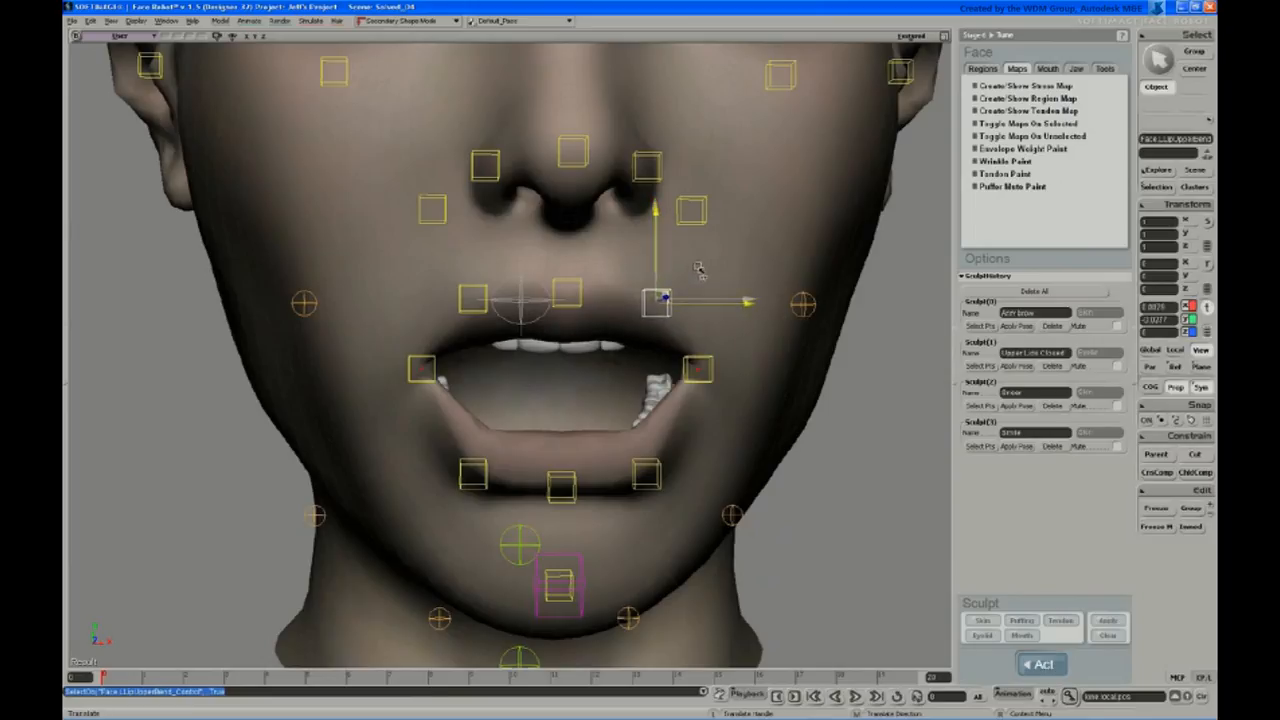
{"action": "key", "text": "space"}
{"action": "left_click", "coordinate": [476, 302]}
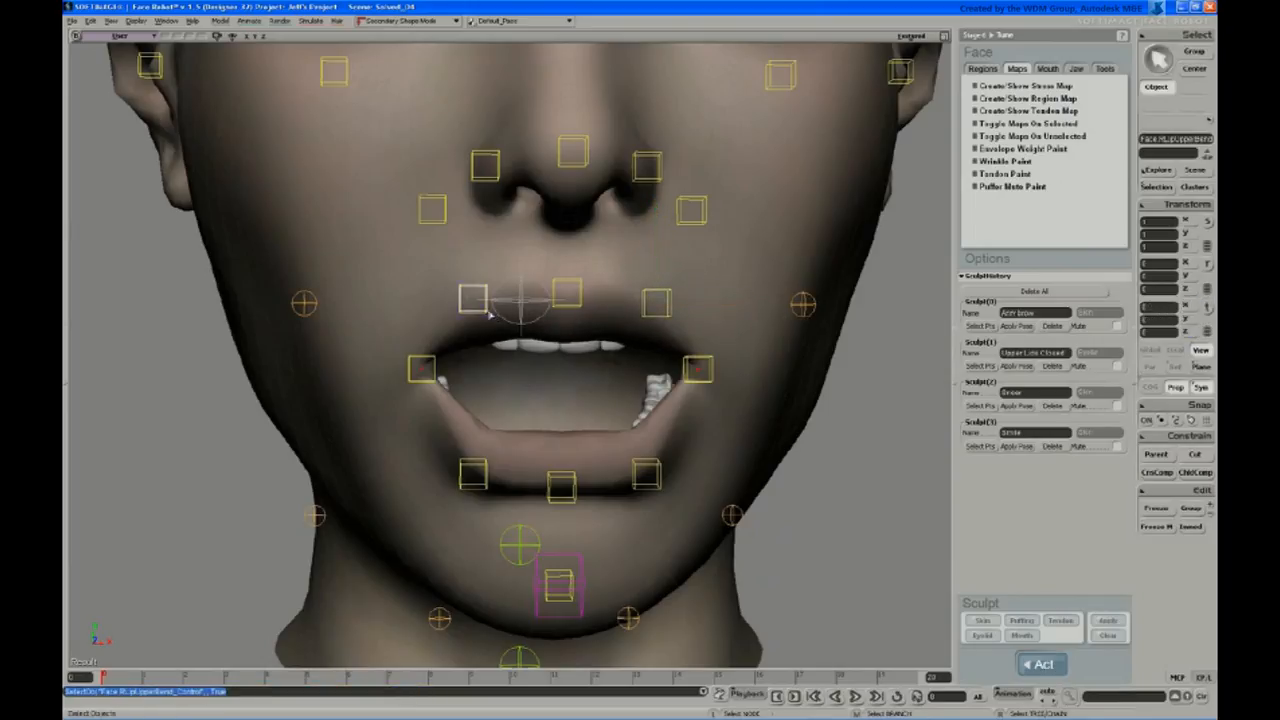
{"action": "key", "text": "v"}
{"action": "left_click_drag", "start_coordinate": [503, 268], "coordinate": [500, 269]}
Step: Raise the character's left and right lower lip blend controls slightly, one after the other
{"action": "key", "text": "space"}
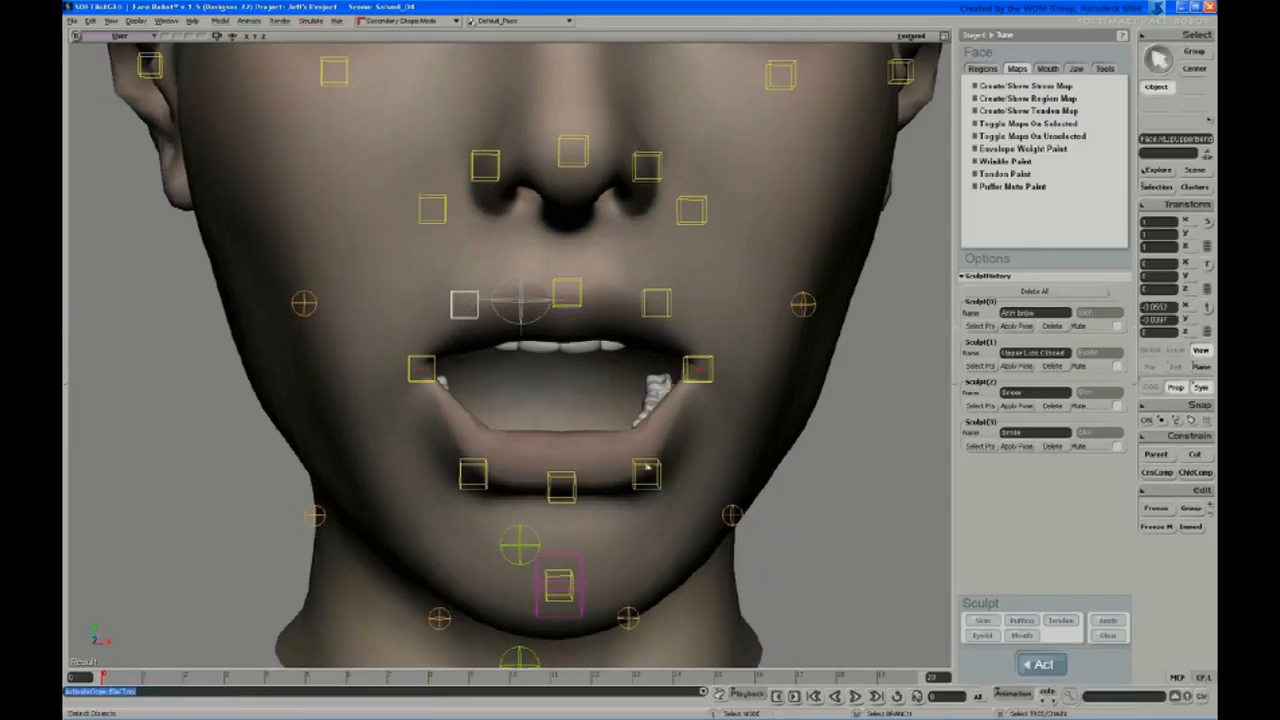
{"action": "left_click", "coordinate": [662, 482]}
{"action": "key", "text": "v"}
{"action": "left_click_drag", "start_coordinate": [684, 441], "coordinate": [684, 430]}
{"action": "key", "text": "space"}
{"action": "left_click", "coordinate": [488, 488]}
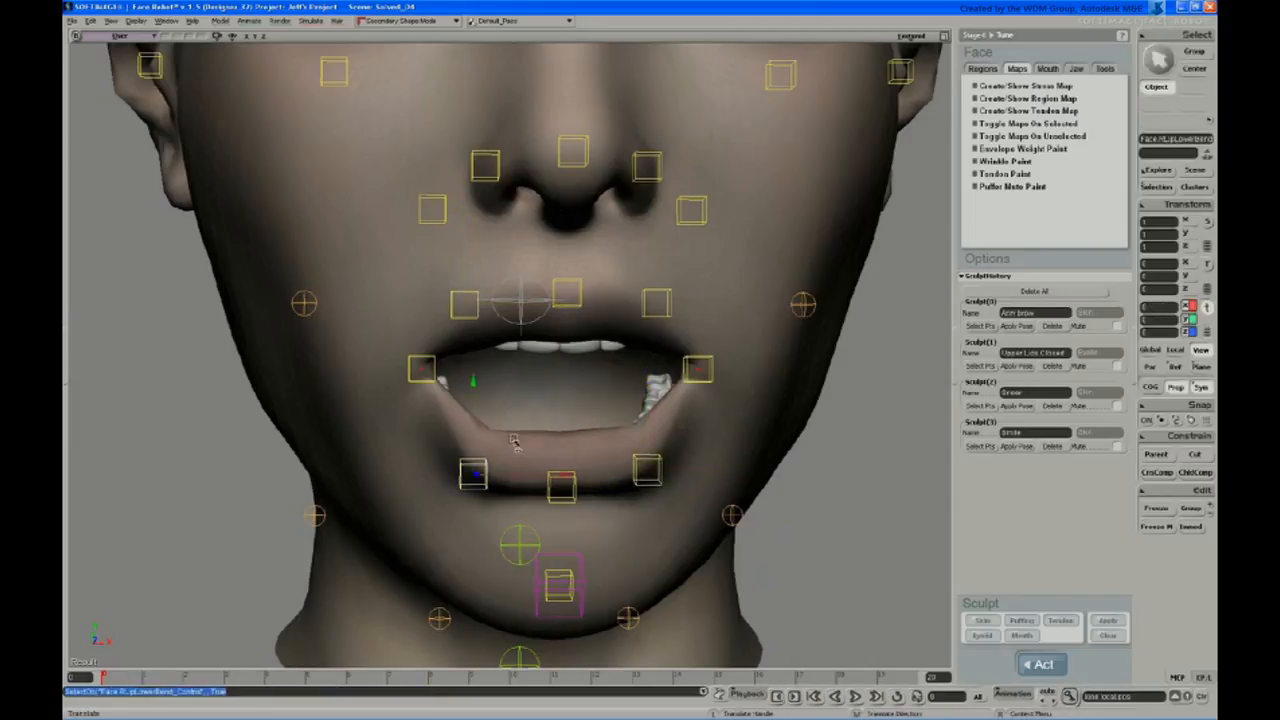
{"action": "key", "text": "v"}
{"action": "left_click_drag", "start_coordinate": [539, 428], "coordinate": [541, 428]}
Step: Examine the opened mouth, especially the skin folds at the character's left mouth corner, up close from several angles
{"action": "key", "text": "s"}
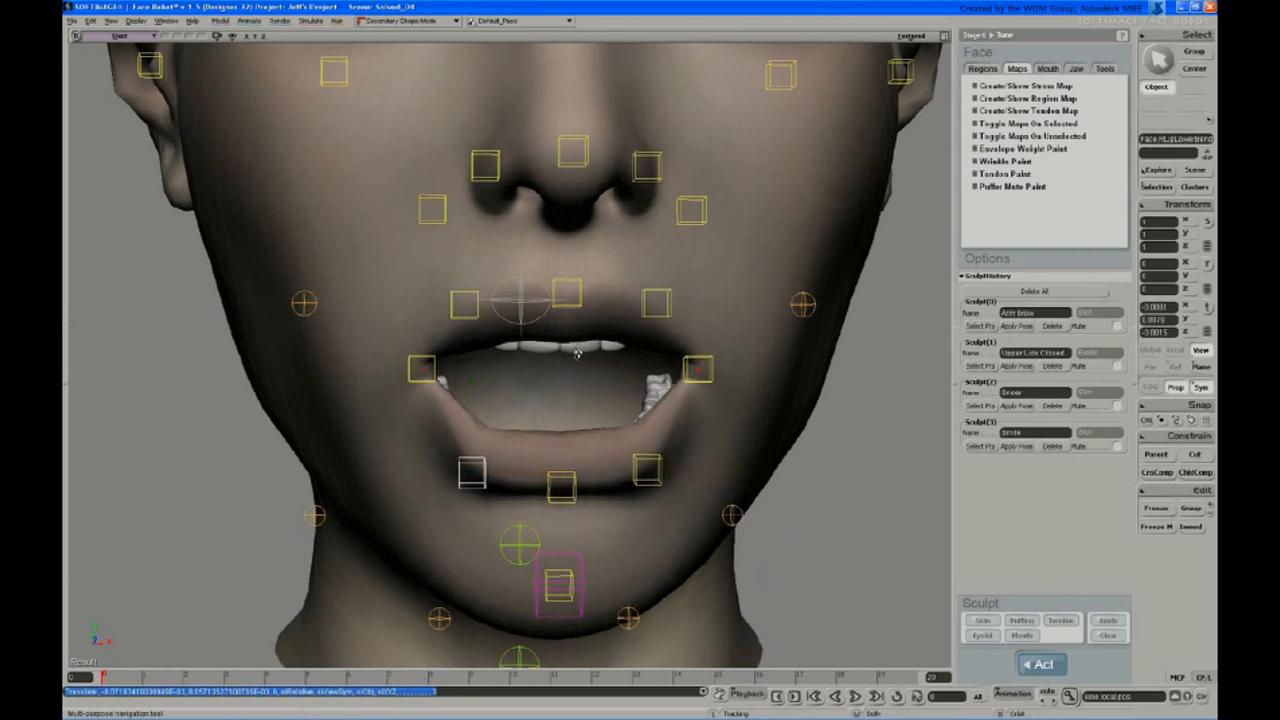
{"action": "right_click_drag", "start_coordinate": [578, 351], "coordinate": [566, 394]}
{"action": "middle_click_drag", "start_coordinate": [566, 394], "coordinate": [590, 468]}
{"action": "left_click_drag", "start_coordinate": [662, 399], "coordinate": [566, 380]}
{"action": "middle_click_drag", "start_coordinate": [566, 380], "coordinate": [531, 490]}
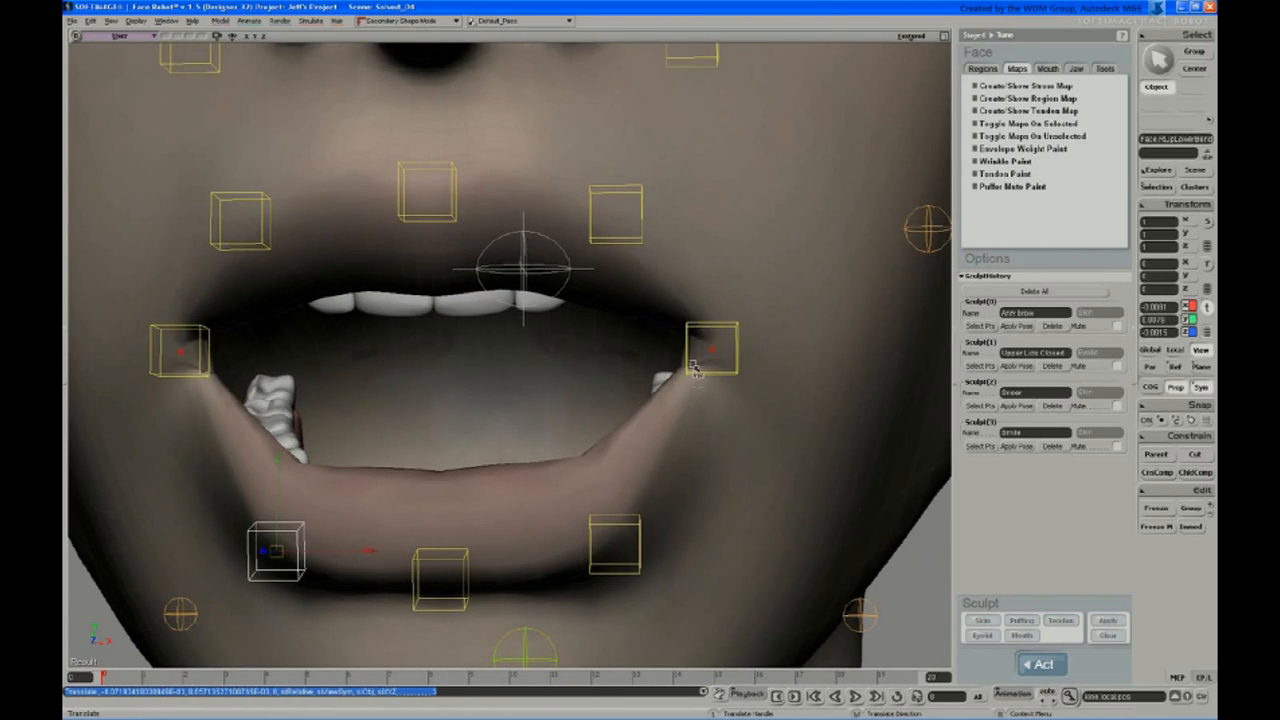
{"action": "key", "text": "s"}
{"action": "middle_click_drag", "start_coordinate": [695, 370], "coordinate": [399, 389]}
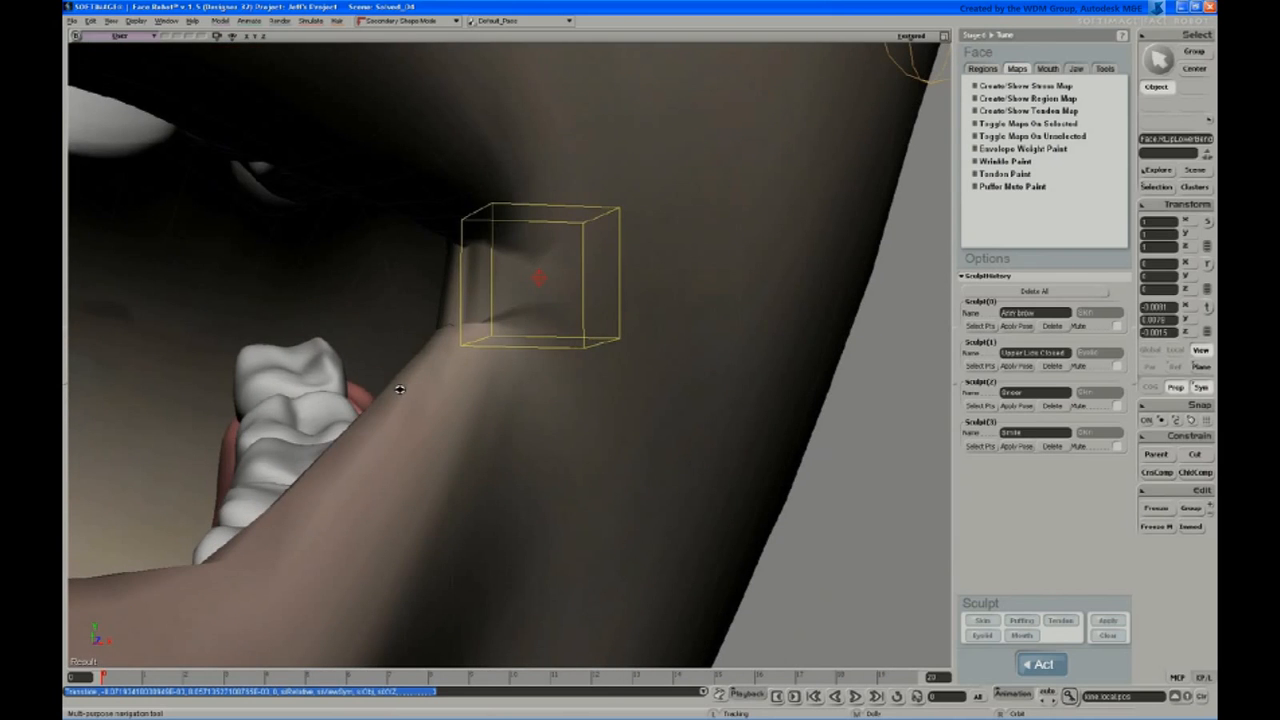
{"action": "key", "text": "s"}
{"action": "right_click_drag", "start_coordinate": [478, 263], "coordinate": [512, 307]}
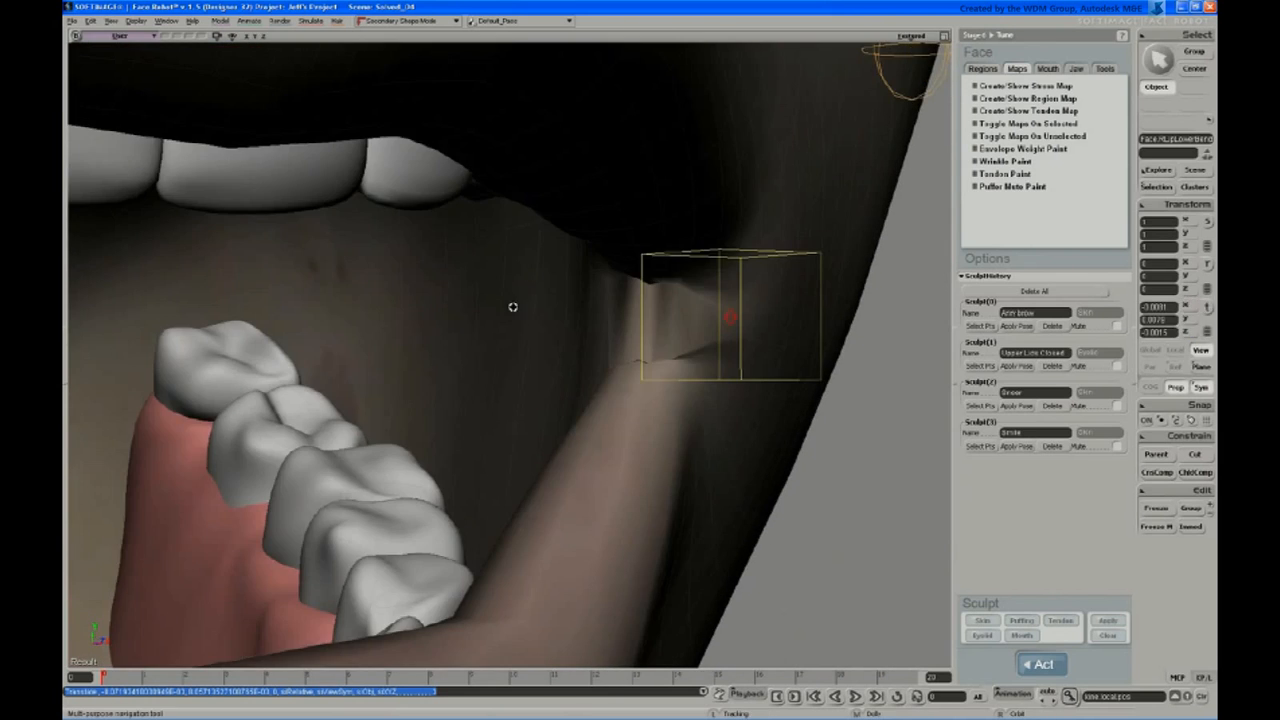
{"action": "key", "text": "s"}
{"action": "right_click_drag", "start_coordinate": [660, 334], "coordinate": [514, 377]}
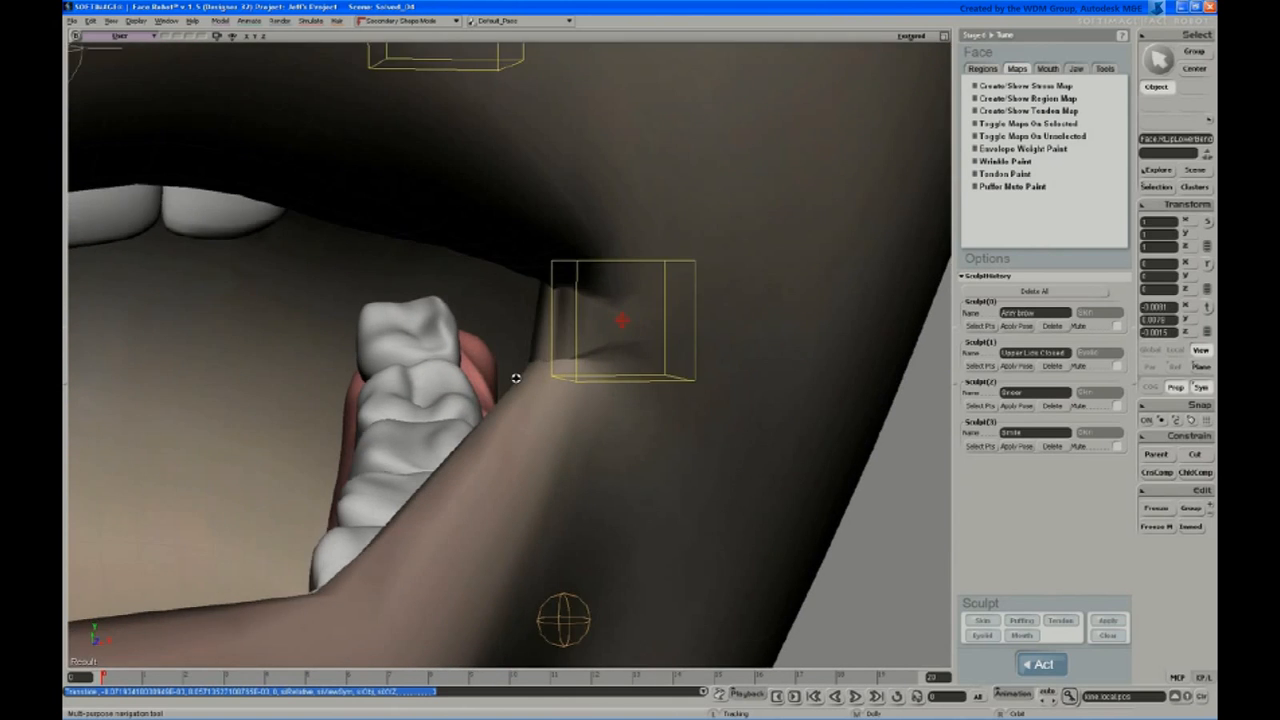
{"action": "middle_click_drag", "start_coordinate": [516, 379], "coordinate": [534, 272]}
{"action": "key", "text": "s"}
{"action": "middle_click_drag", "start_coordinate": [484, 424], "coordinate": [490, 340]}
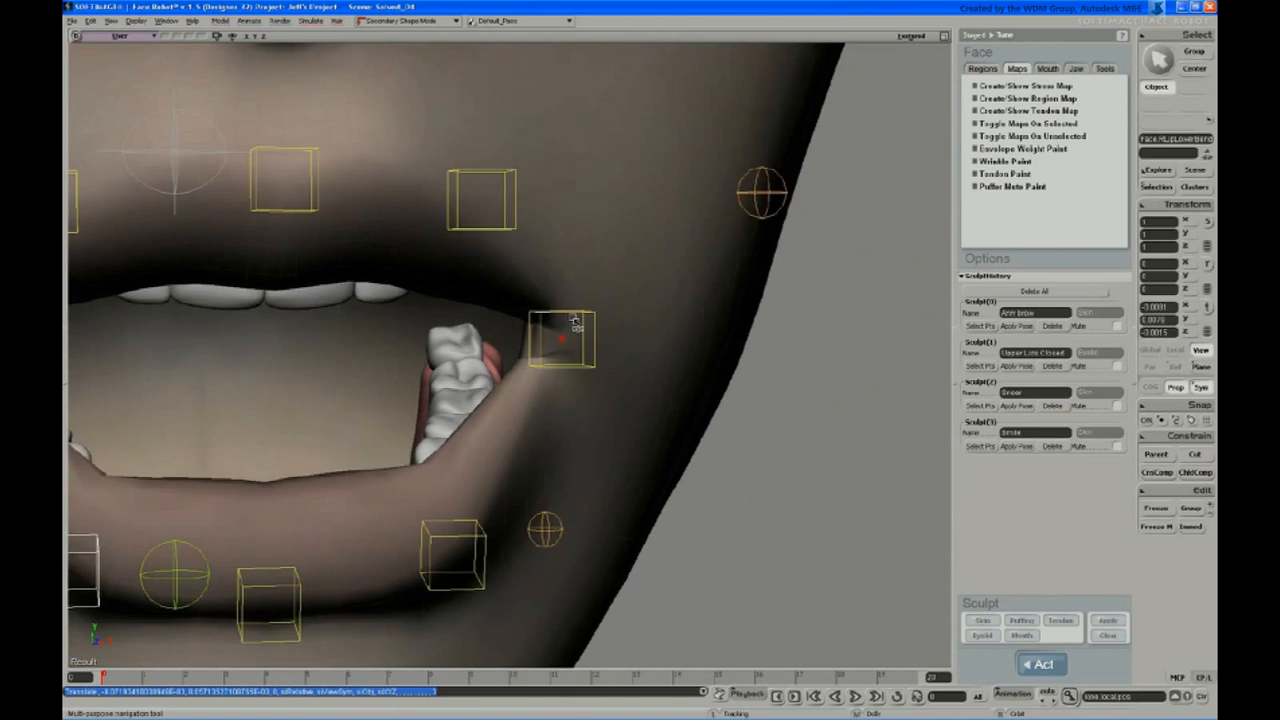
Step: Start a Mouth sculpt and, with Tweak Component, set a reference edge at the character's left mouth corner
{"action": "left_click", "coordinate": [1021, 636]}
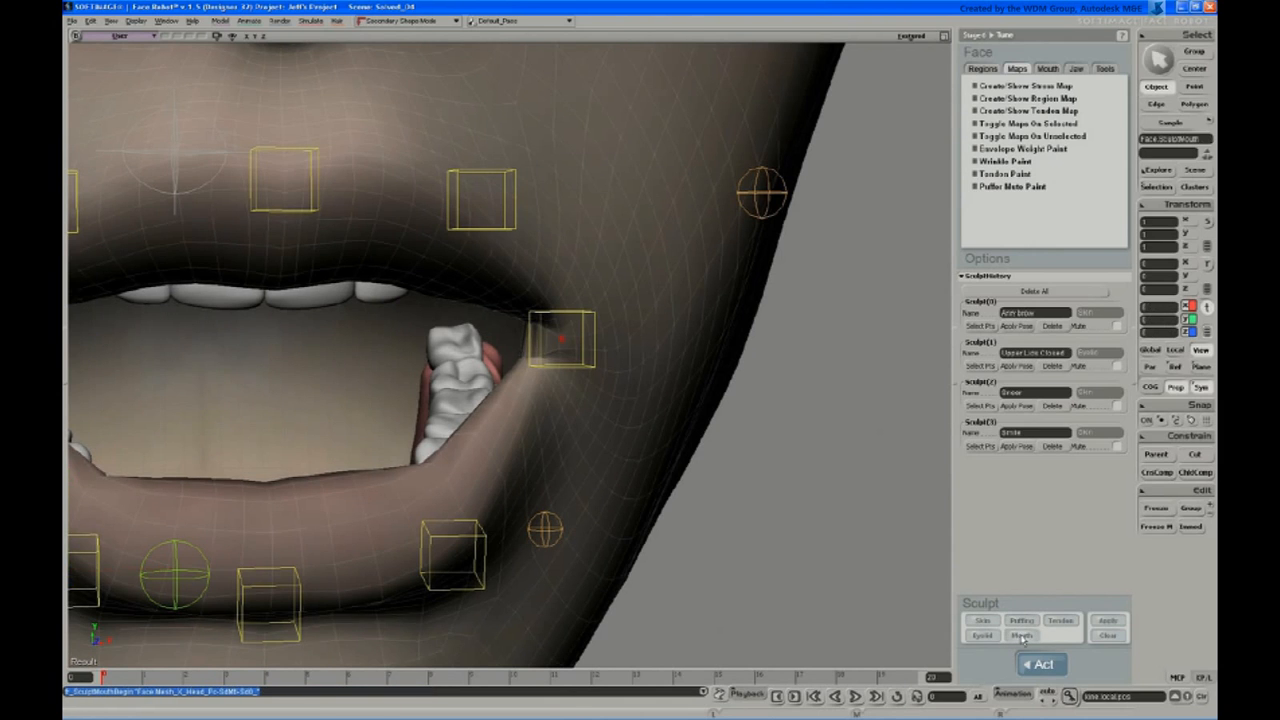
{"action": "scroll", "coordinate": [537, 389], "scroll_direction": "up", "scroll_amount": 3}
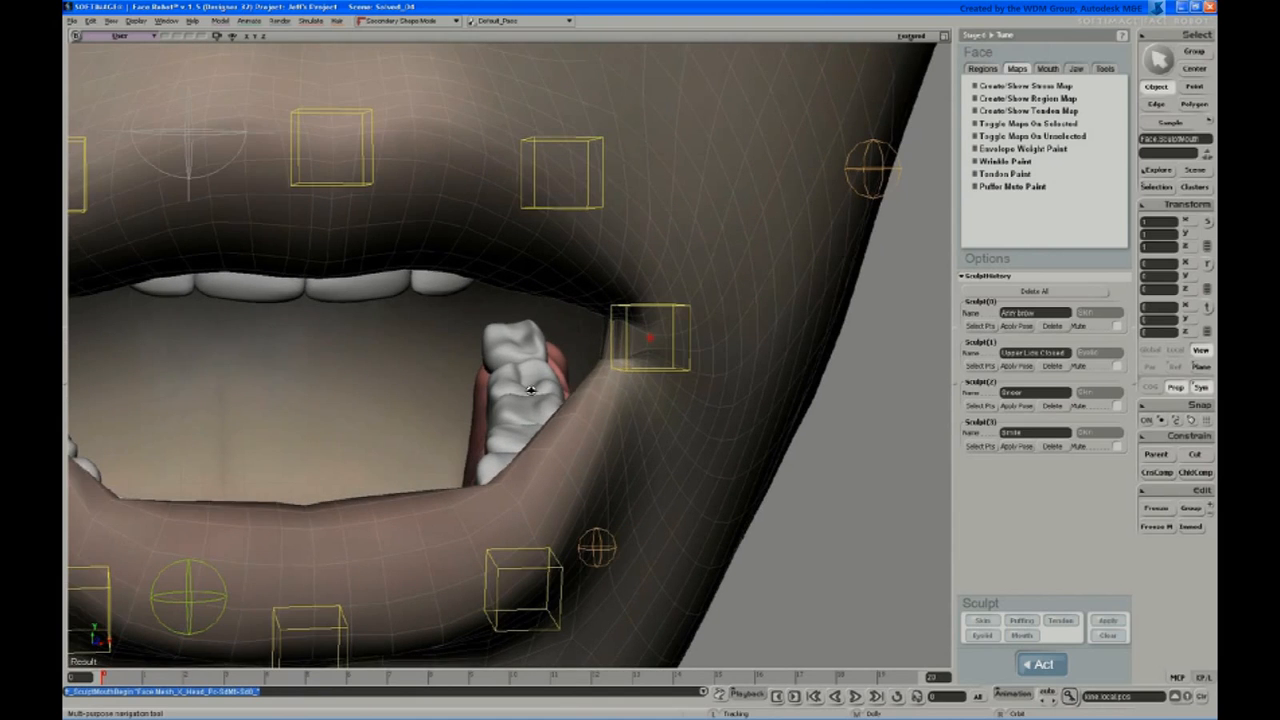
{"action": "key", "text": "m"}
{"action": "scroll", "coordinate": [607, 381], "scroll_direction": "down", "scroll_amount": 3}
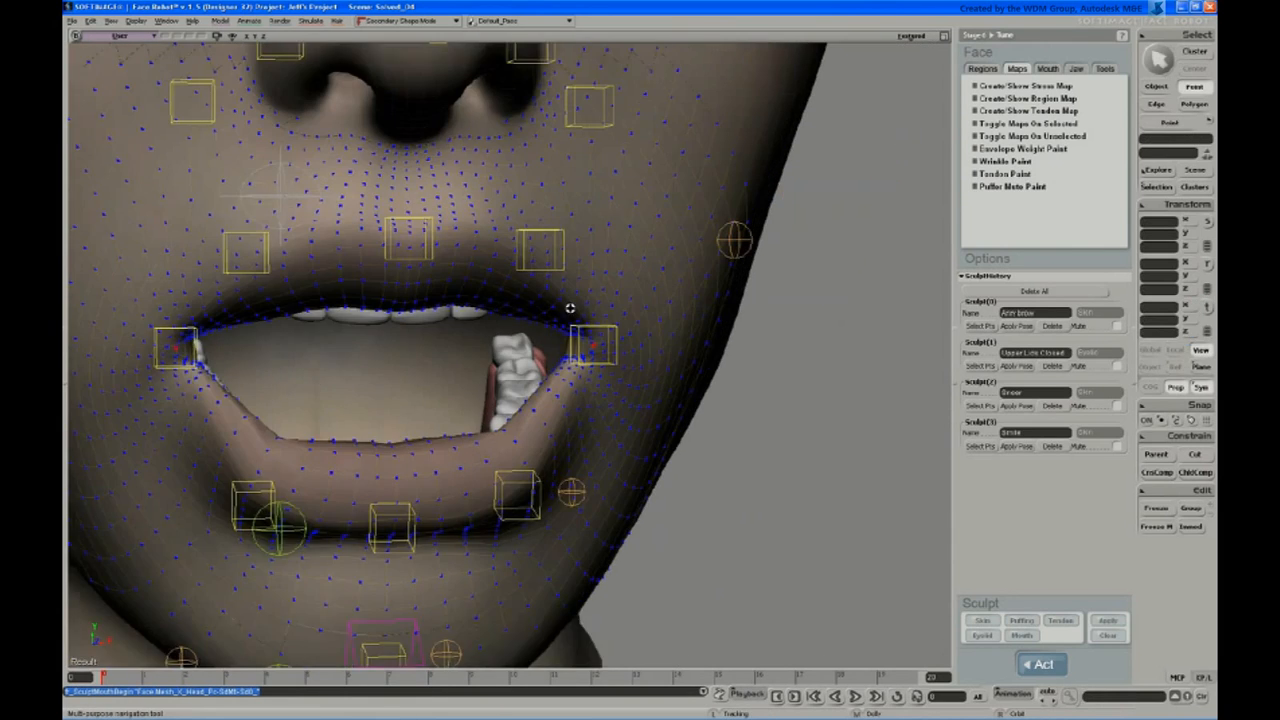
{"action": "scroll", "coordinate": [540, 452], "scroll_direction": "up", "scroll_amount": 8}
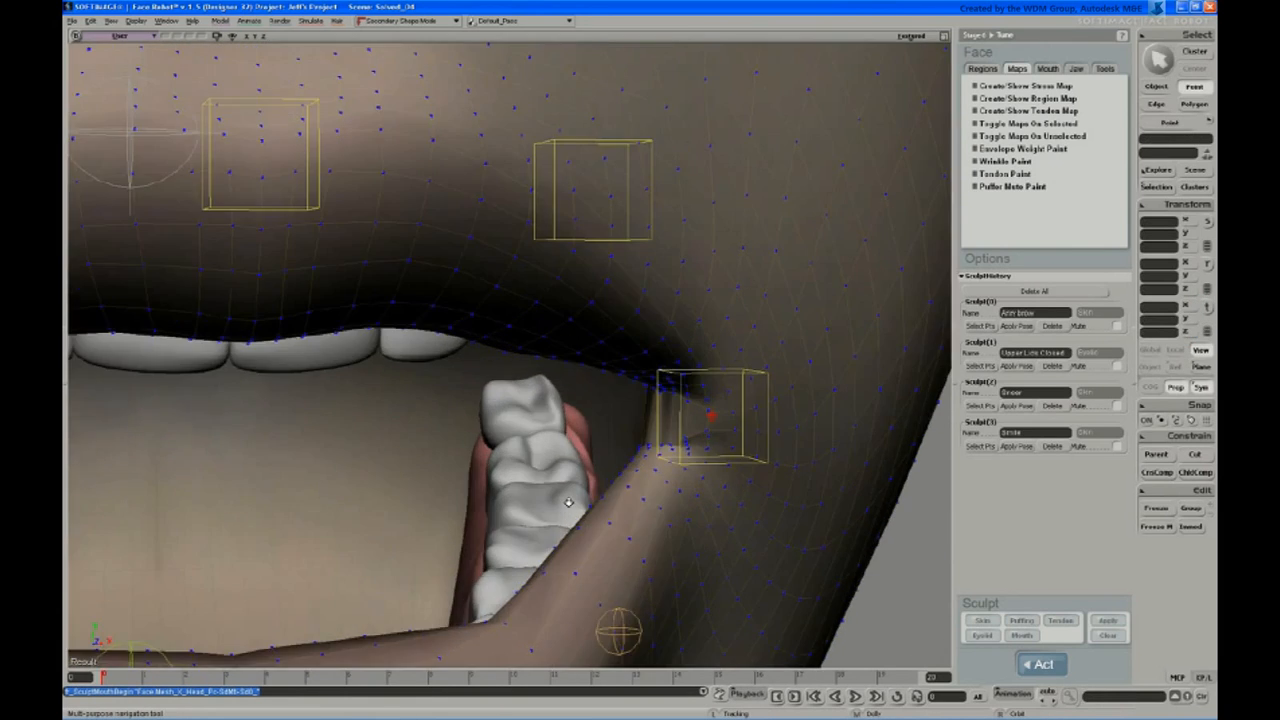
{"action": "key", "text": "m"}
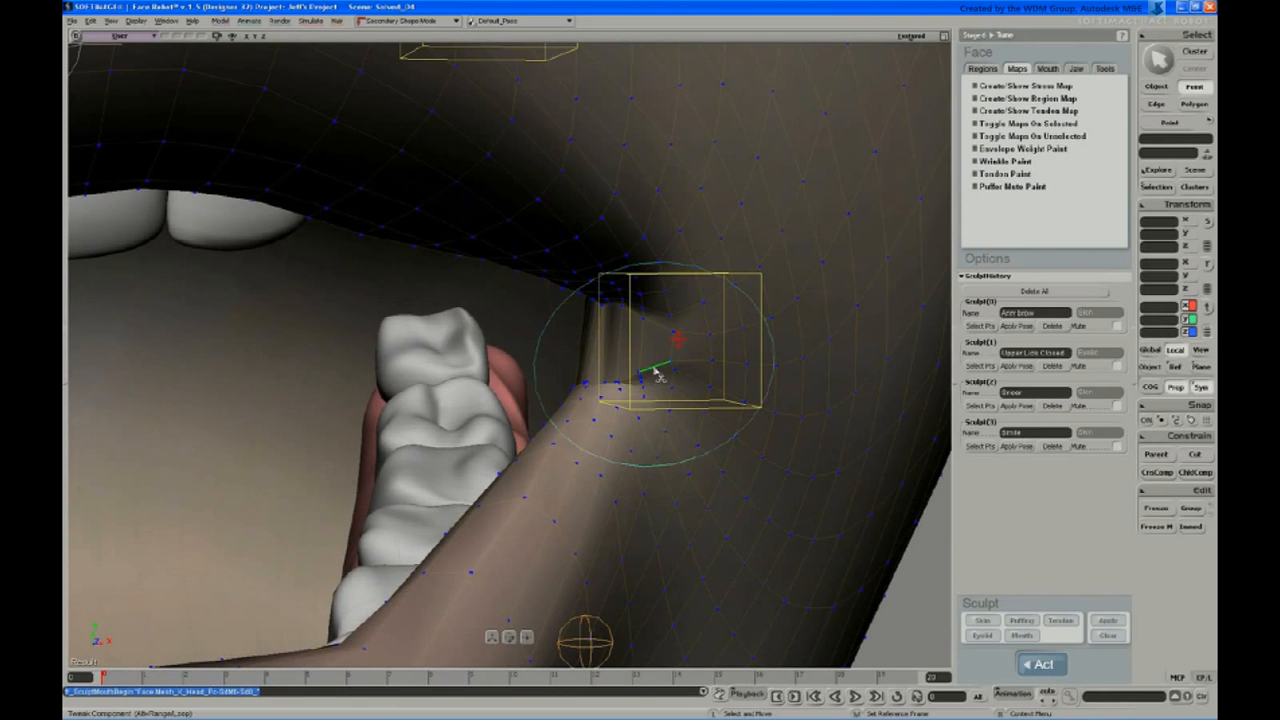
{"action": "middle_click", "coordinate": [655, 370]}
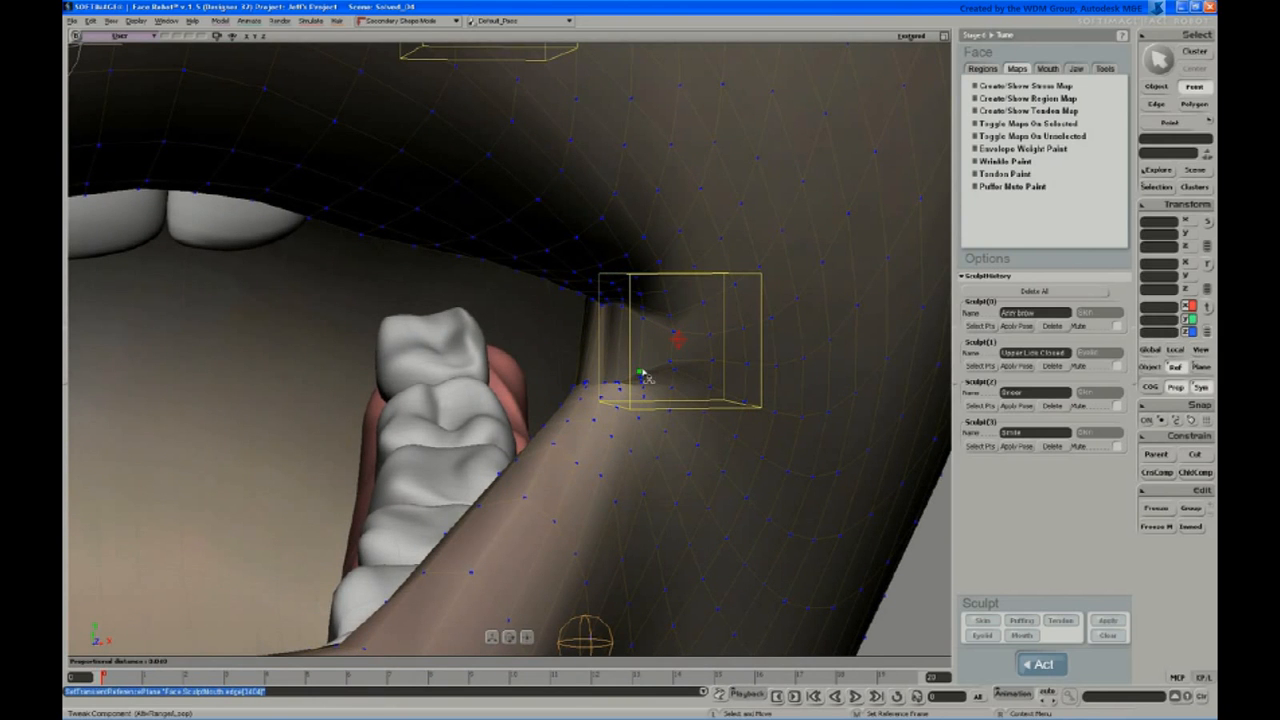
Step: Enable Consider Neighbourhood in the Proportional options and close them
{"action": "right_click", "coordinate": [1175, 387]}
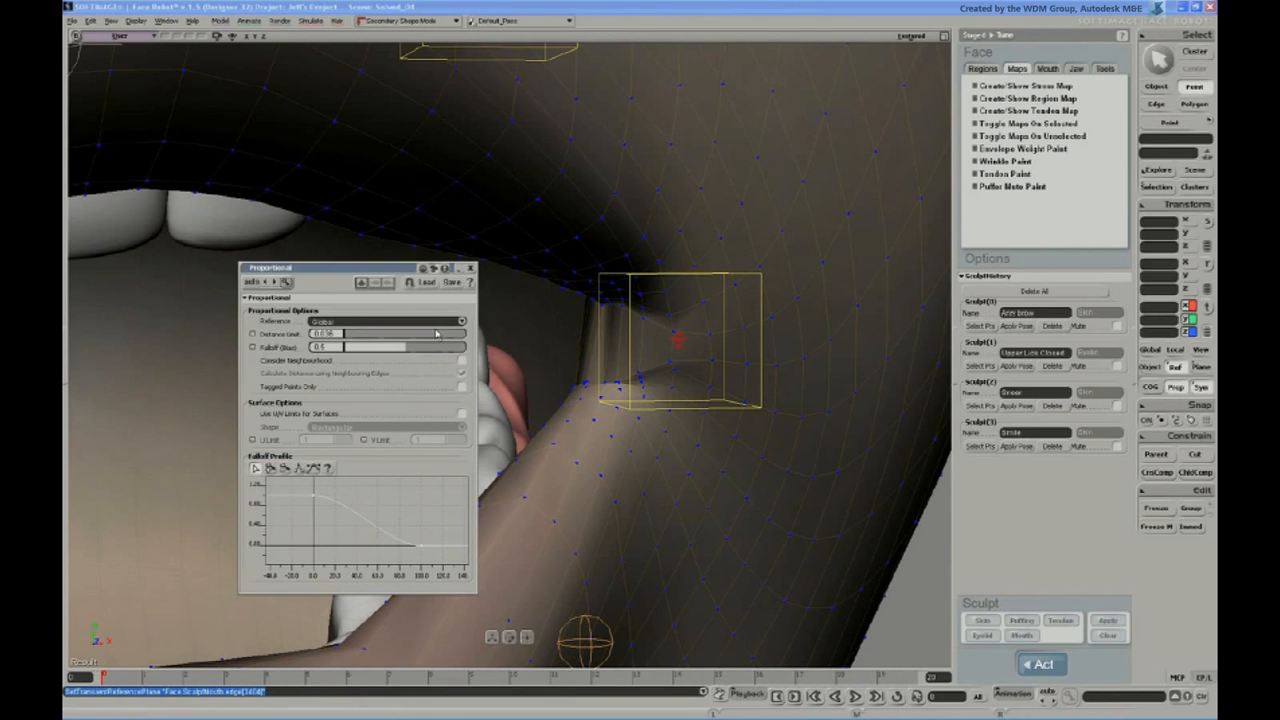
{"action": "left_click", "coordinate": [461, 360]}
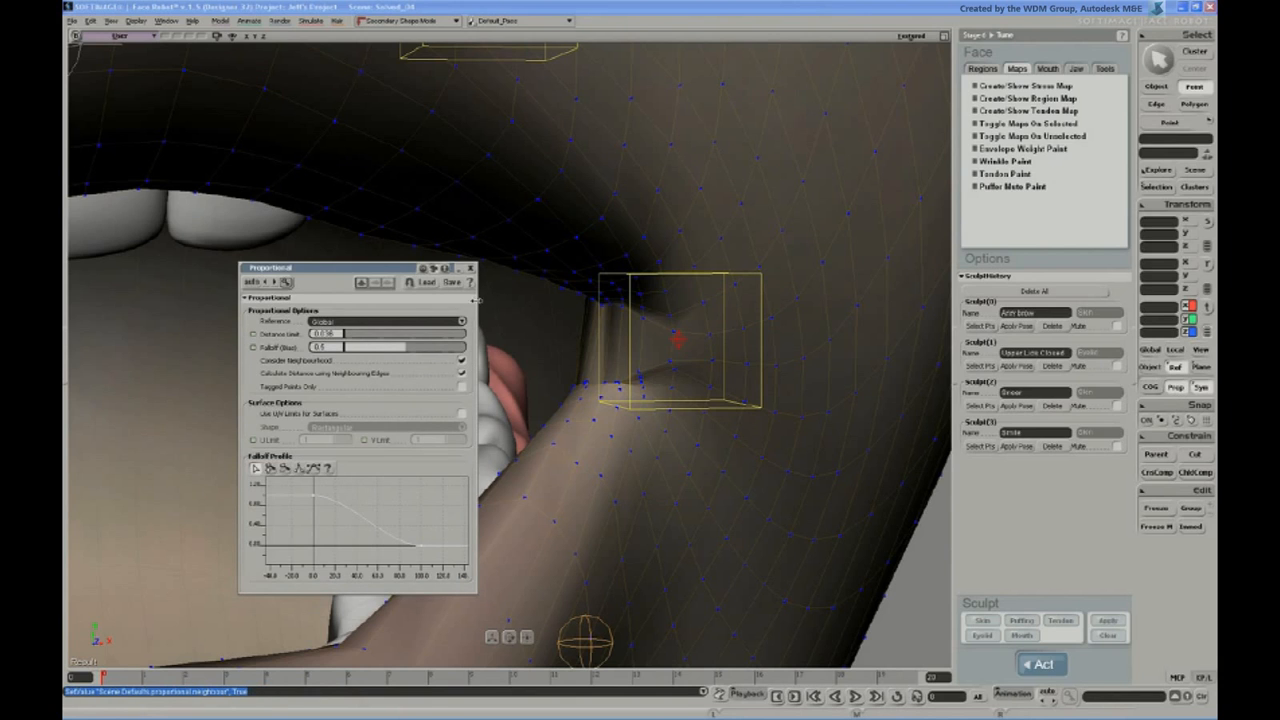
{"action": "left_click", "coordinate": [471, 269]}
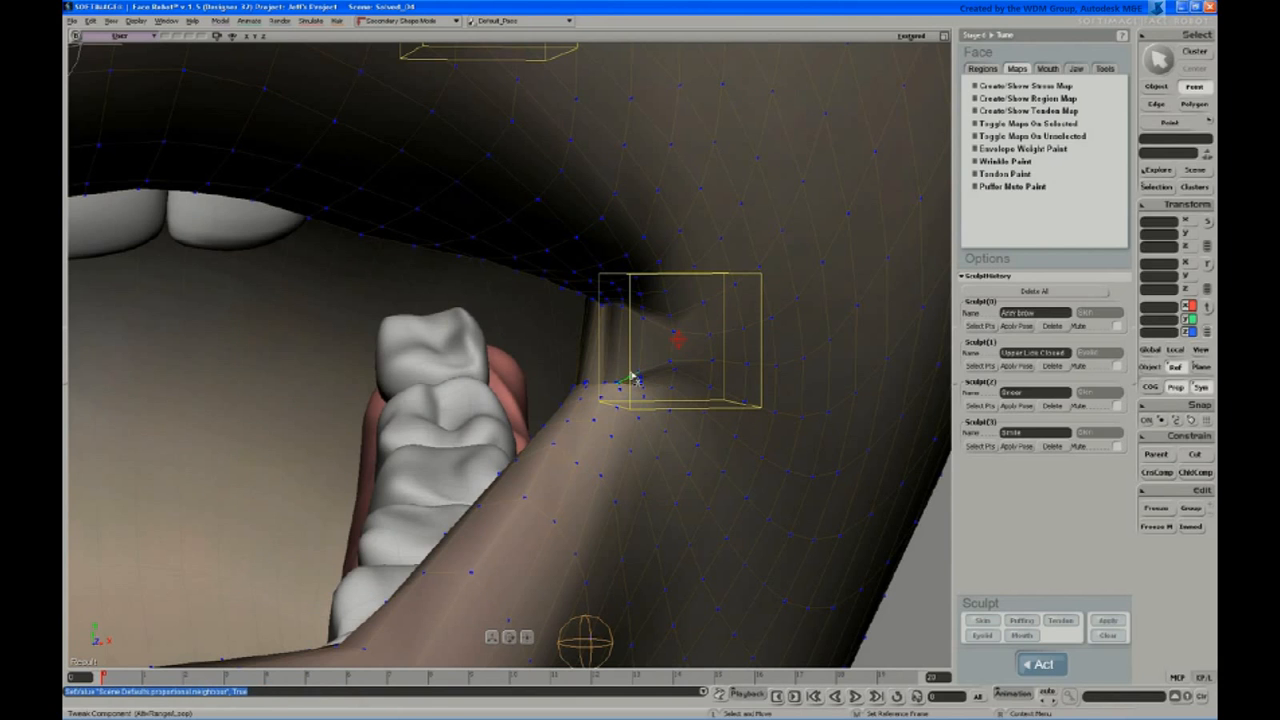
Step: Adjust the proportional tweak radius around the crease point at the character's left mouth corner
{"action": "key", "text": "s"}
{"action": "middle_click_drag", "start_coordinate": [632, 376], "coordinate": [610, 417]}
{"action": "left_click_drag", "start_coordinate": [583, 395], "coordinate": [574, 445]}
{"action": "key", "text": "m"}
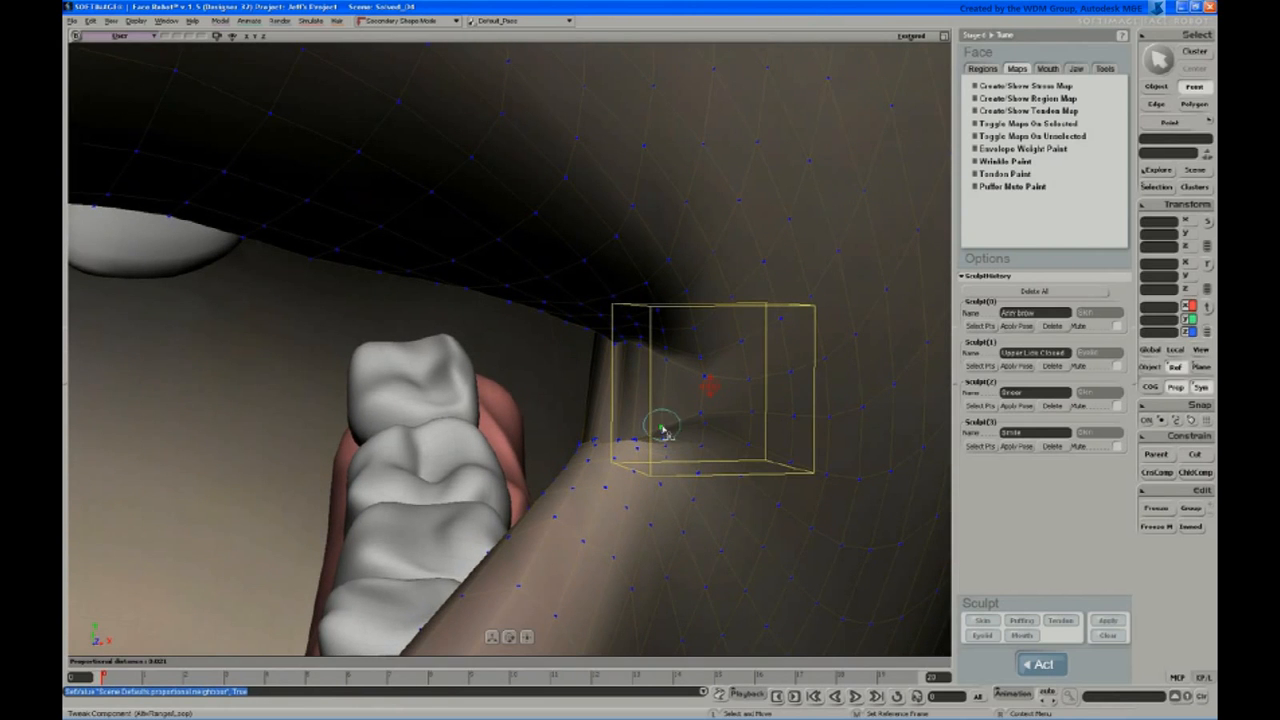
{"action": "left_click", "coordinate": [663, 427]}
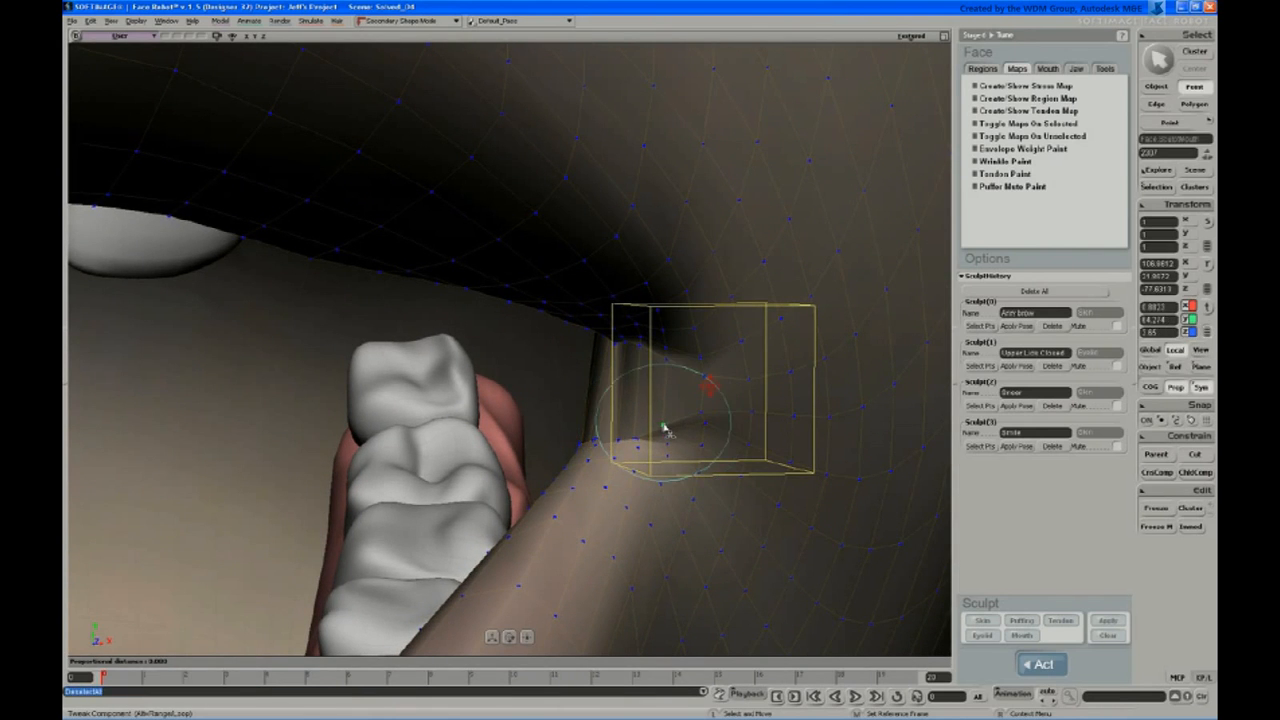
{"action": "left_click_drag", "start_coordinate": [663, 428], "coordinate": [665, 423]}
Step: Examine the folded skin points inside the character's left mouth corner at close range and within the whole mouth
{"action": "key", "text": "s"}
{"action": "right_click_drag", "start_coordinate": [634, 434], "coordinate": [634, 467]}
{"action": "middle_click_drag", "start_coordinate": [634, 467], "coordinate": [648, 446]}
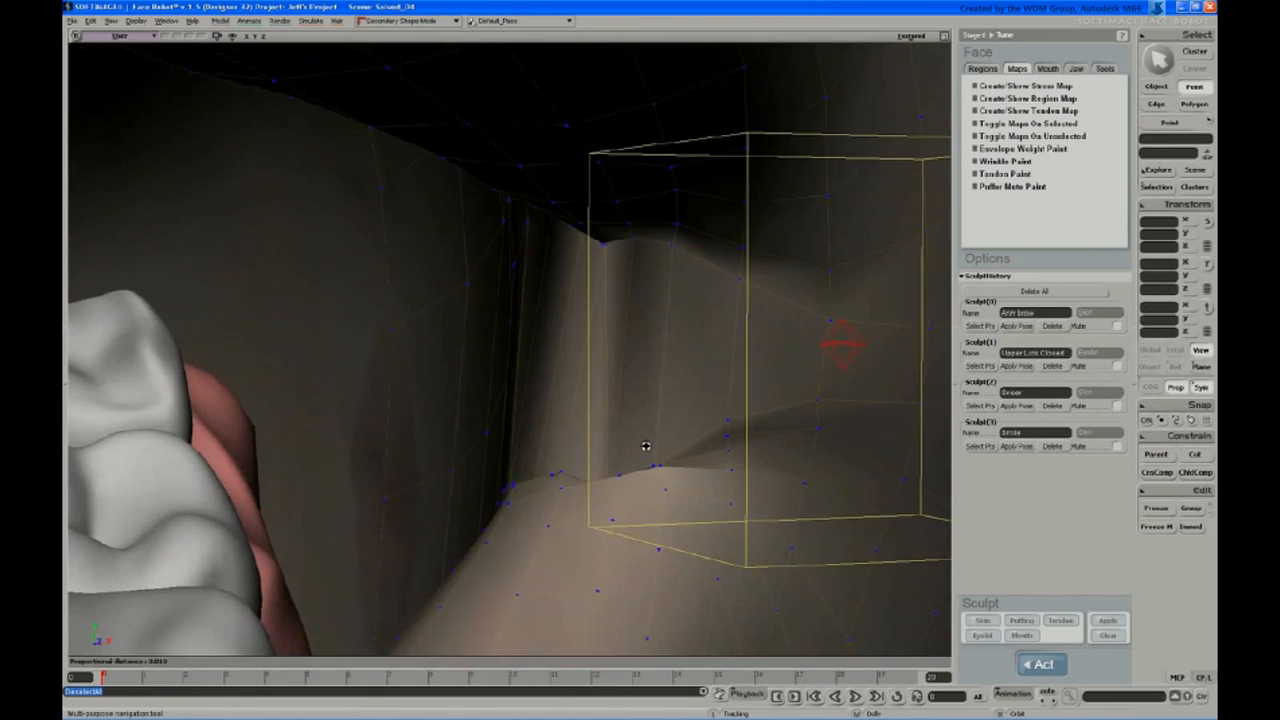
{"action": "right_click_drag", "start_coordinate": [648, 446], "coordinate": [766, 503]}
{"action": "key", "text": "s"}
{"action": "left_click", "coordinate": [766, 503]}
{"action": "key", "text": "s"}
{"action": "middle_click_drag", "start_coordinate": [766, 503], "coordinate": [480, 343]}
{"action": "left_click_drag", "start_coordinate": [480, 343], "coordinate": [551, 318]}
{"action": "key", "text": "m"}
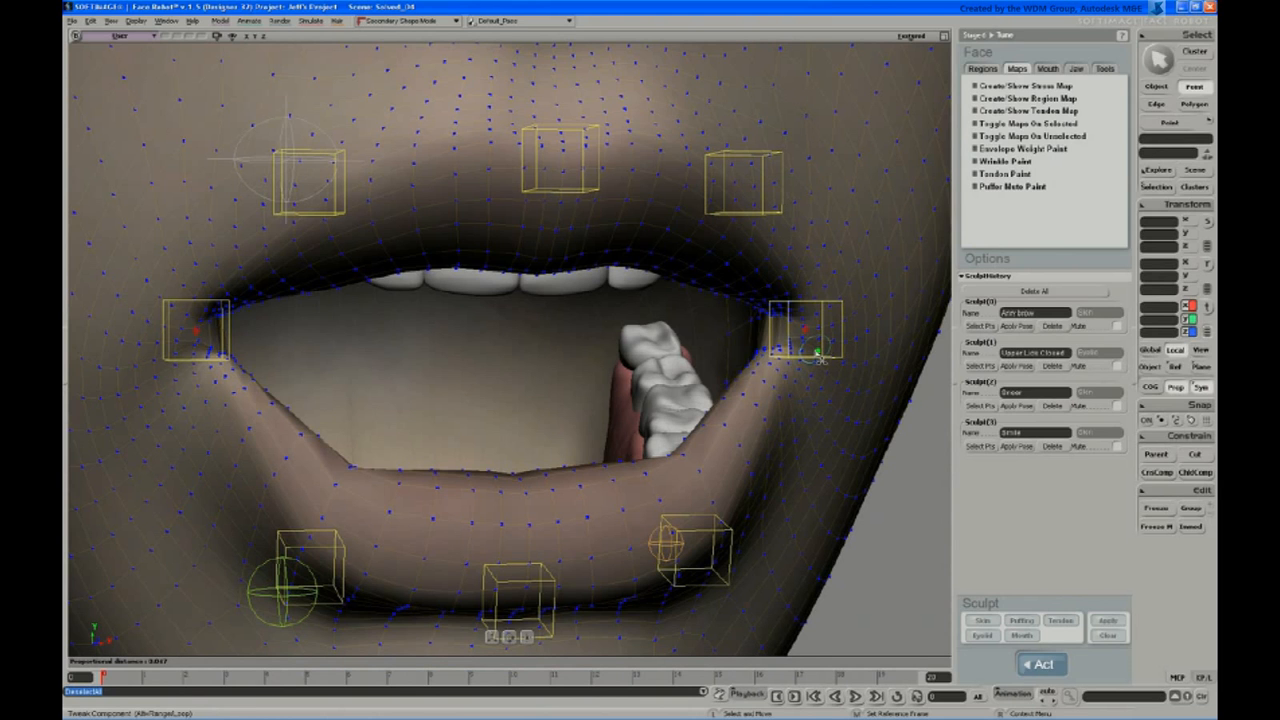
Step: Inspect how the crease at the character's left mouth corner joins the lower lip and cheek from several angles
{"action": "key", "text": "s"}
{"action": "middle_click_drag", "start_coordinate": [715, 377], "coordinate": [727, 393]}
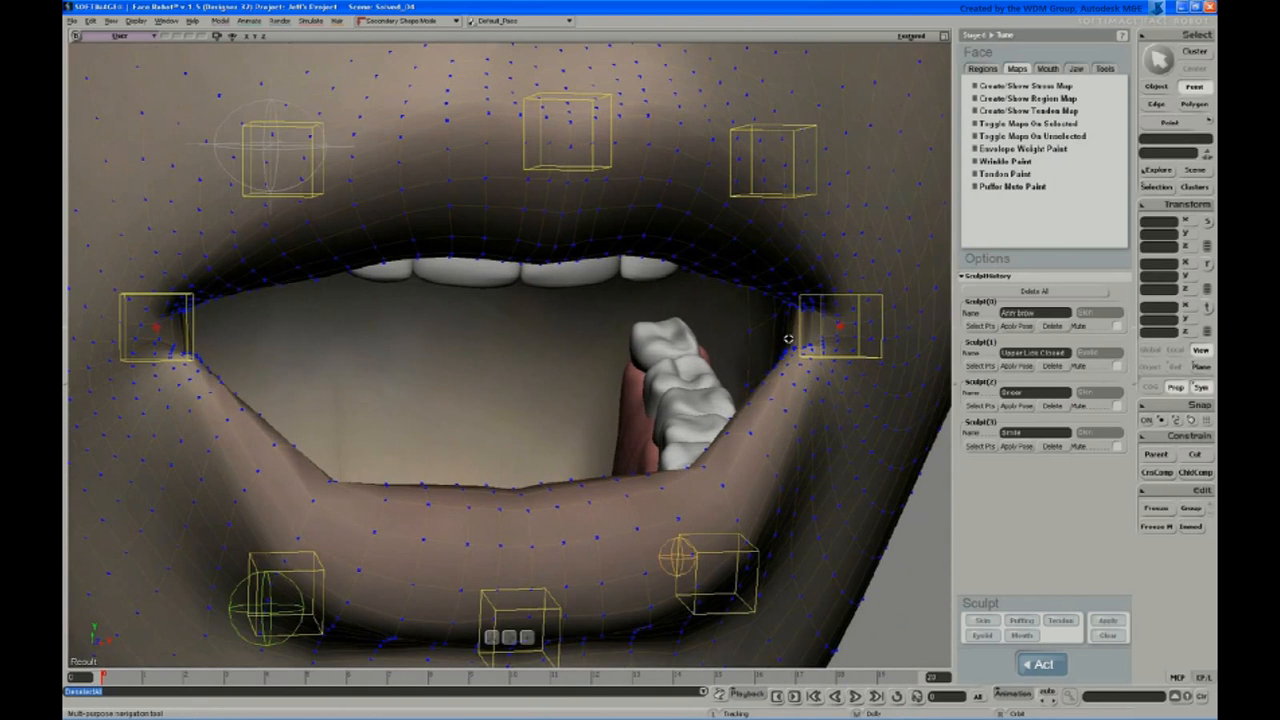
{"action": "middle_click_drag", "start_coordinate": [788, 340], "coordinate": [642, 236]}
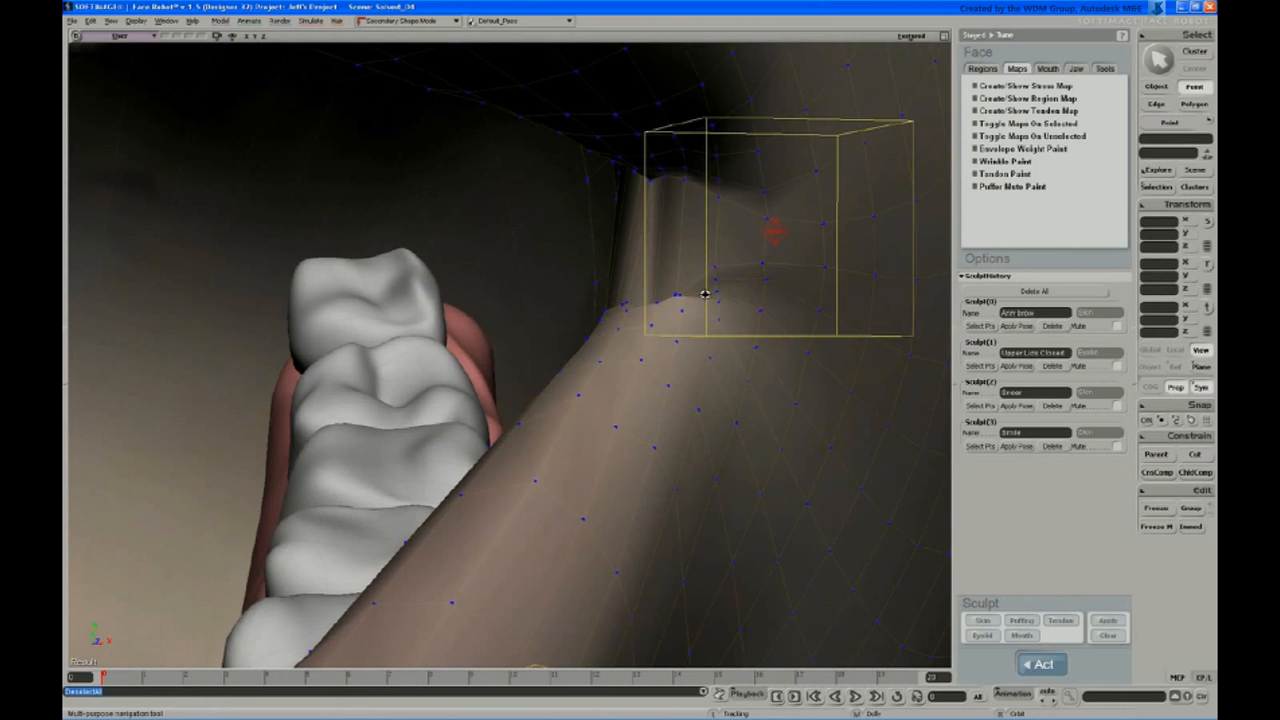
{"action": "middle_click_drag", "start_coordinate": [705, 294], "coordinate": [714, 343]}
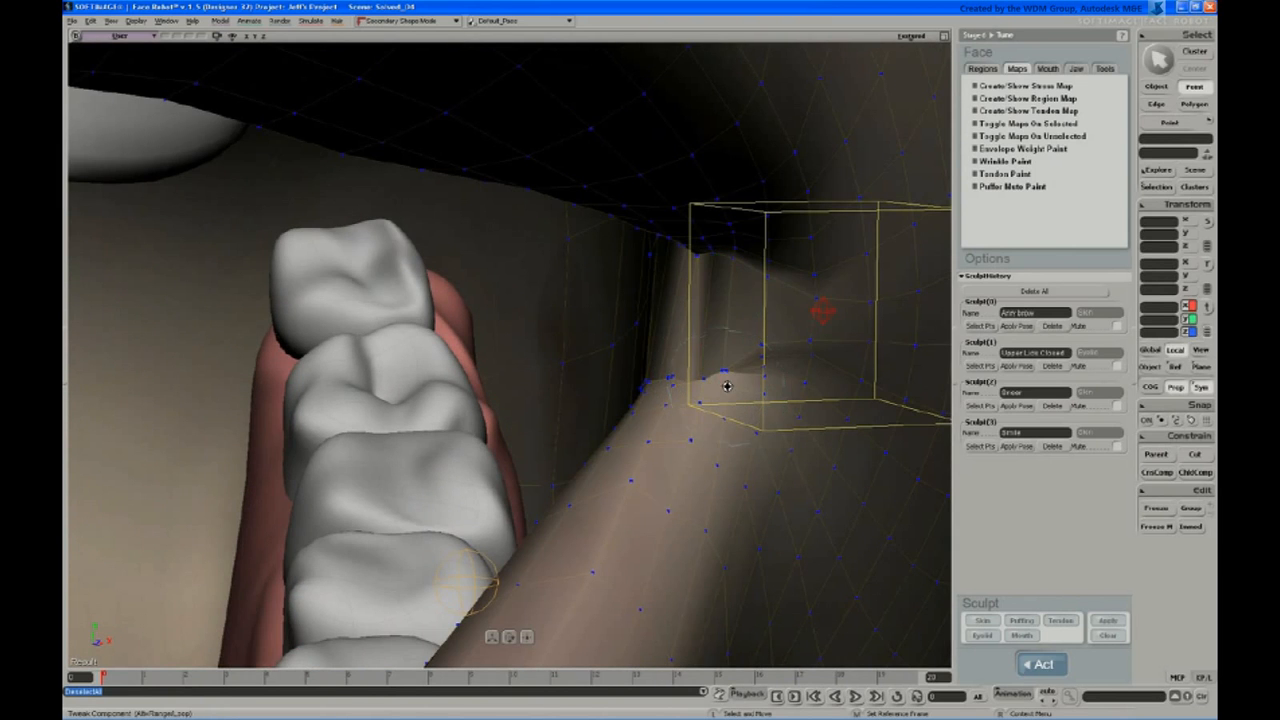
{"action": "key", "text": "s"}
{"action": "middle_click_drag", "start_coordinate": [727, 386], "coordinate": [789, 380]}
{"action": "middle_click_drag", "start_coordinate": [669, 218], "coordinate": [657, 71]}
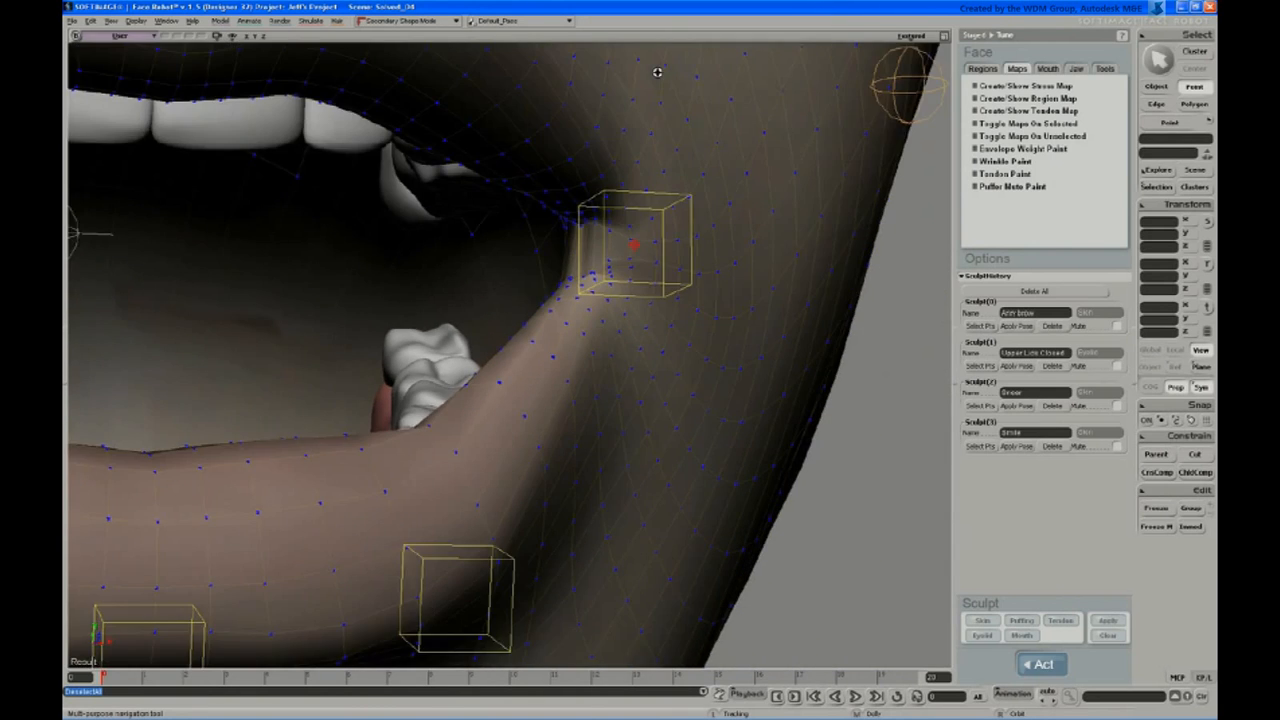
{"action": "left_click_drag", "start_coordinate": [605, 333], "coordinate": [629, 374]}
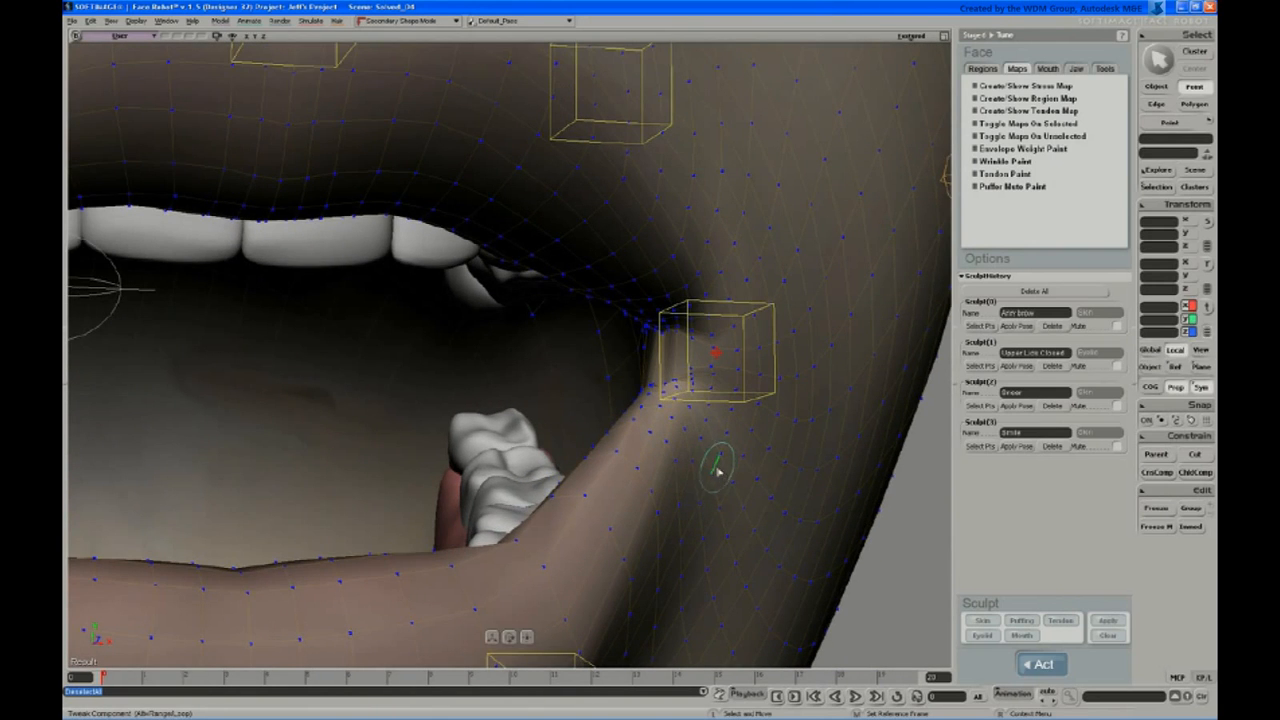
Step: Leave point tweaking and add a Weight Map with default settings to the SculptMouth mesh
{"action": "key", "text": "space"}
{"action": "key", "text": "s"}
{"action": "middle_click_drag", "start_coordinate": [602, 309], "coordinate": [554, 254]}
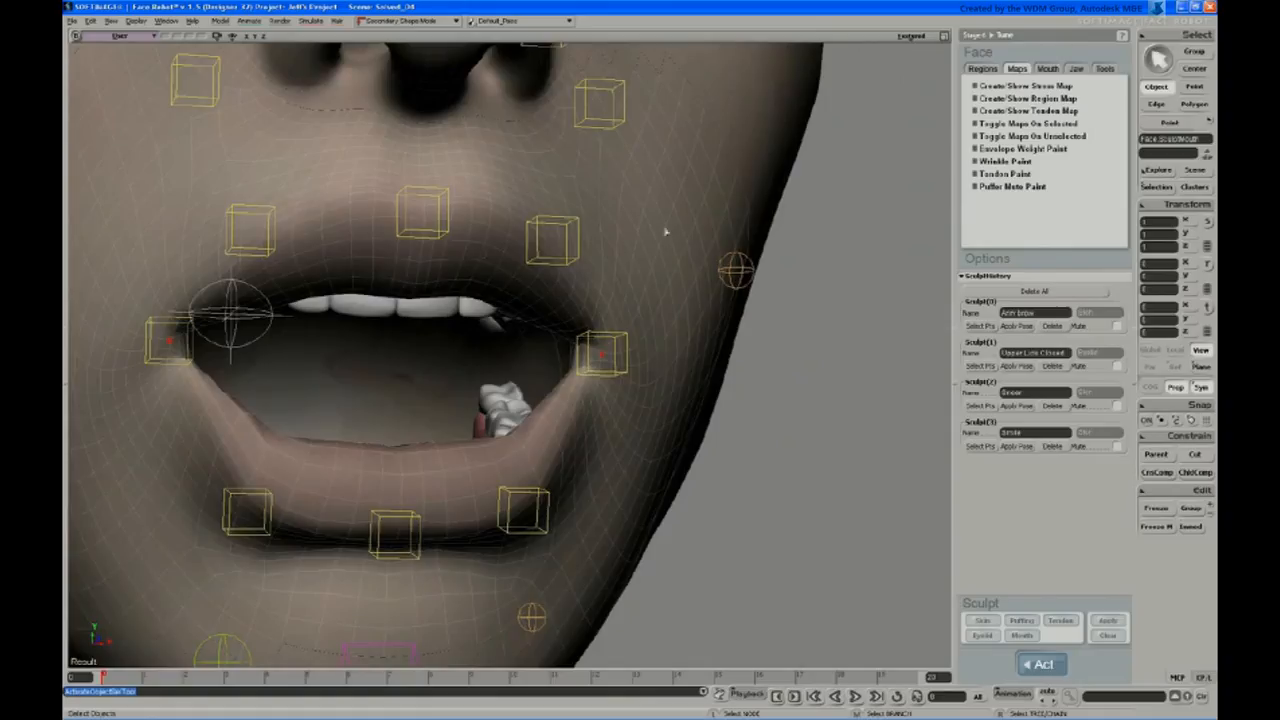
{"action": "left_click", "coordinate": [248, 21]}
{"action": "mouse_move", "coordinate": [272, 74]}
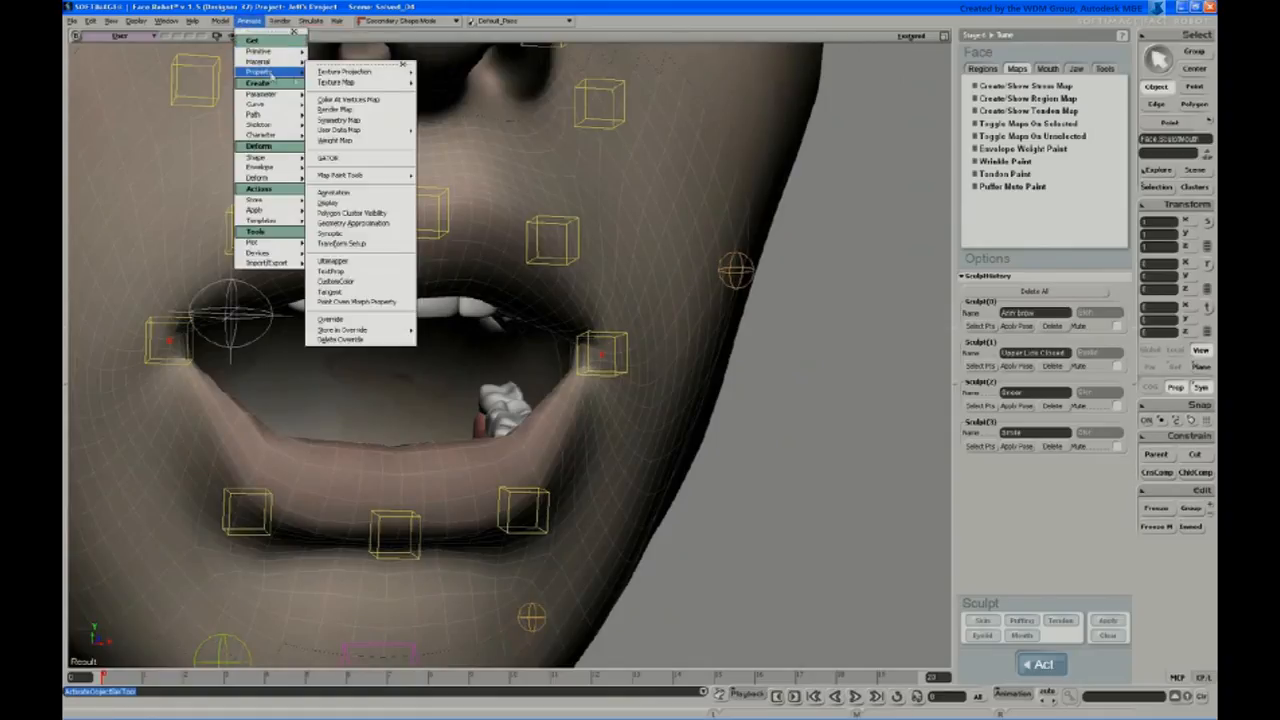
{"action": "left_click", "coordinate": [336, 141]}
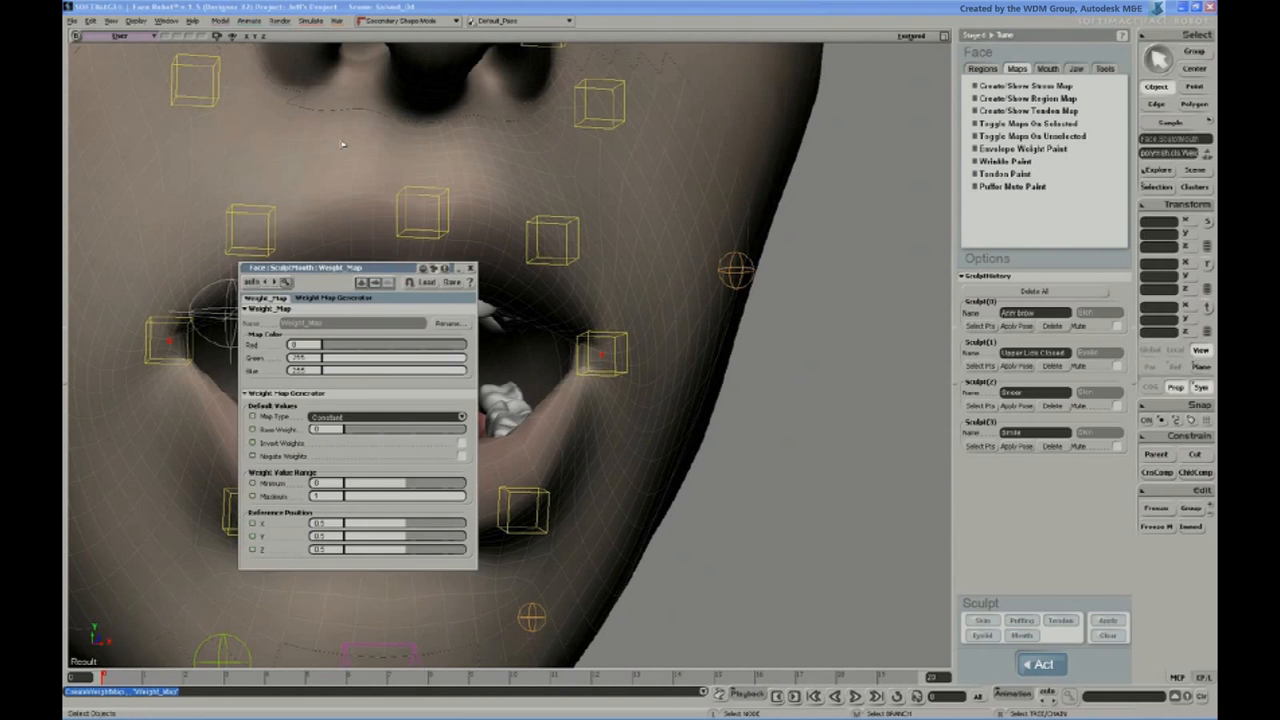
{"action": "left_click", "coordinate": [469, 269]}
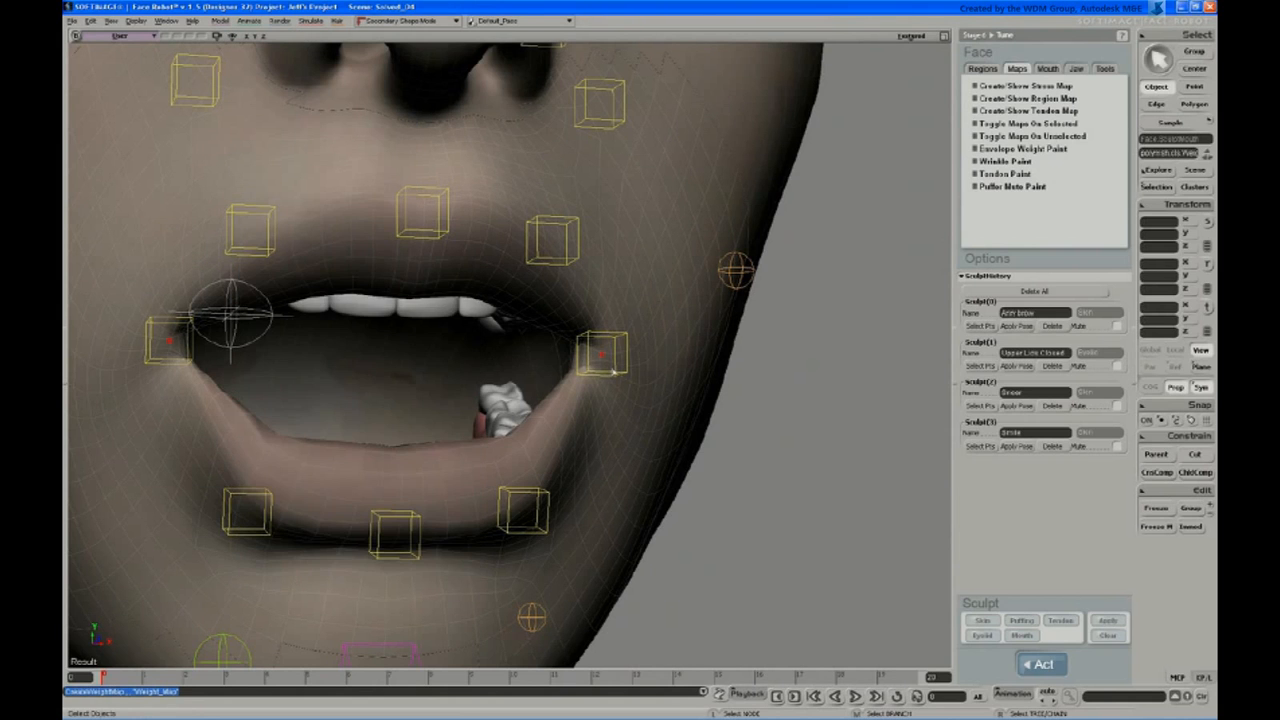
Step: Paint weight over the skin at the character's left mouth corner on the new weight map
{"action": "key", "text": "w"}
{"action": "key", "text": "s"}
{"action": "middle_click_drag", "start_coordinate": [606, 366], "coordinate": [600, 379]}
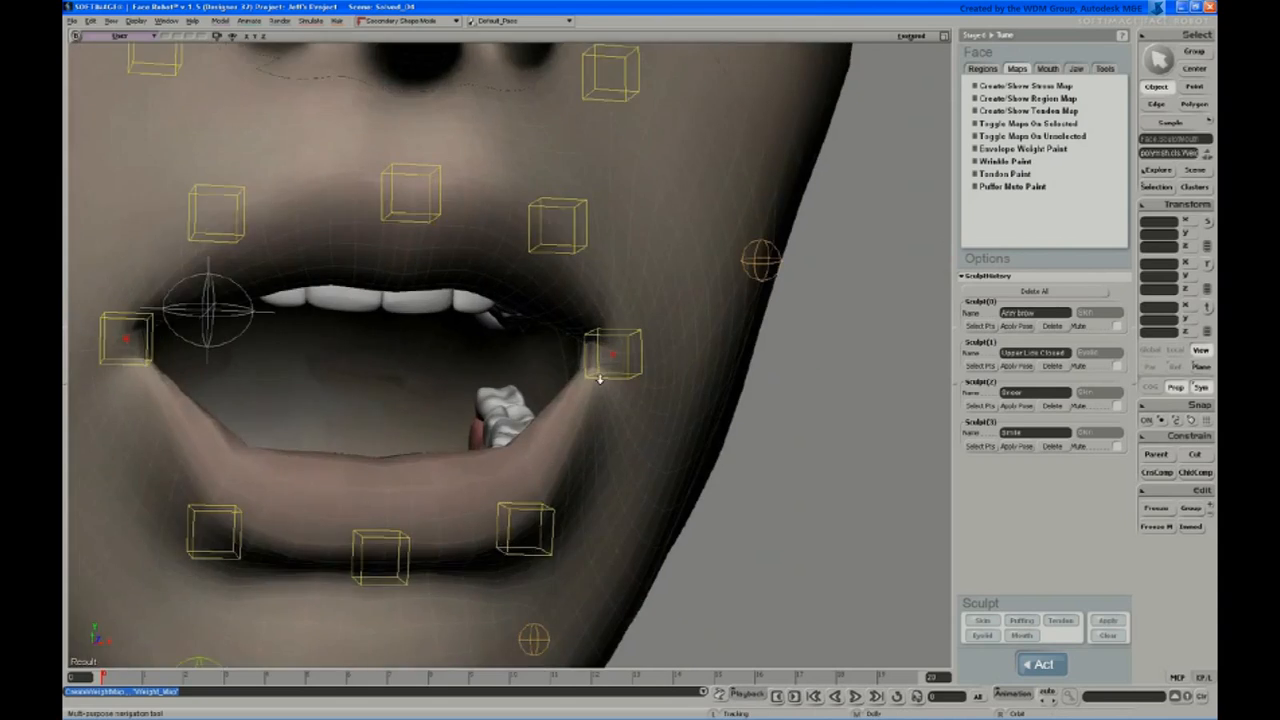
{"action": "key", "text": "w"}
{"action": "left_click_drag", "start_coordinate": [650, 363], "coordinate": [617, 371]}
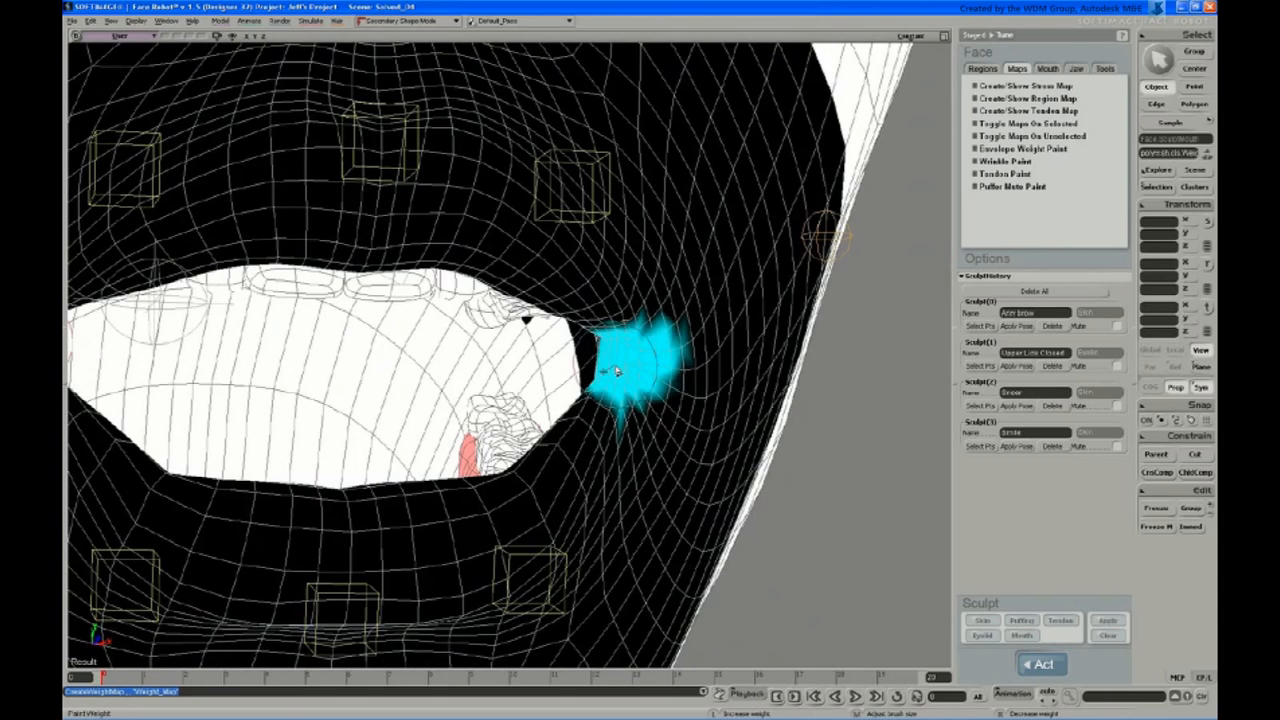
Step: Extend the painted weight around the inside of both mouth corners so it fades softly into the surrounding skin
{"action": "key", "text": "s"}
{"action": "right_click_drag", "start_coordinate": [583, 375], "coordinate": [646, 380]}
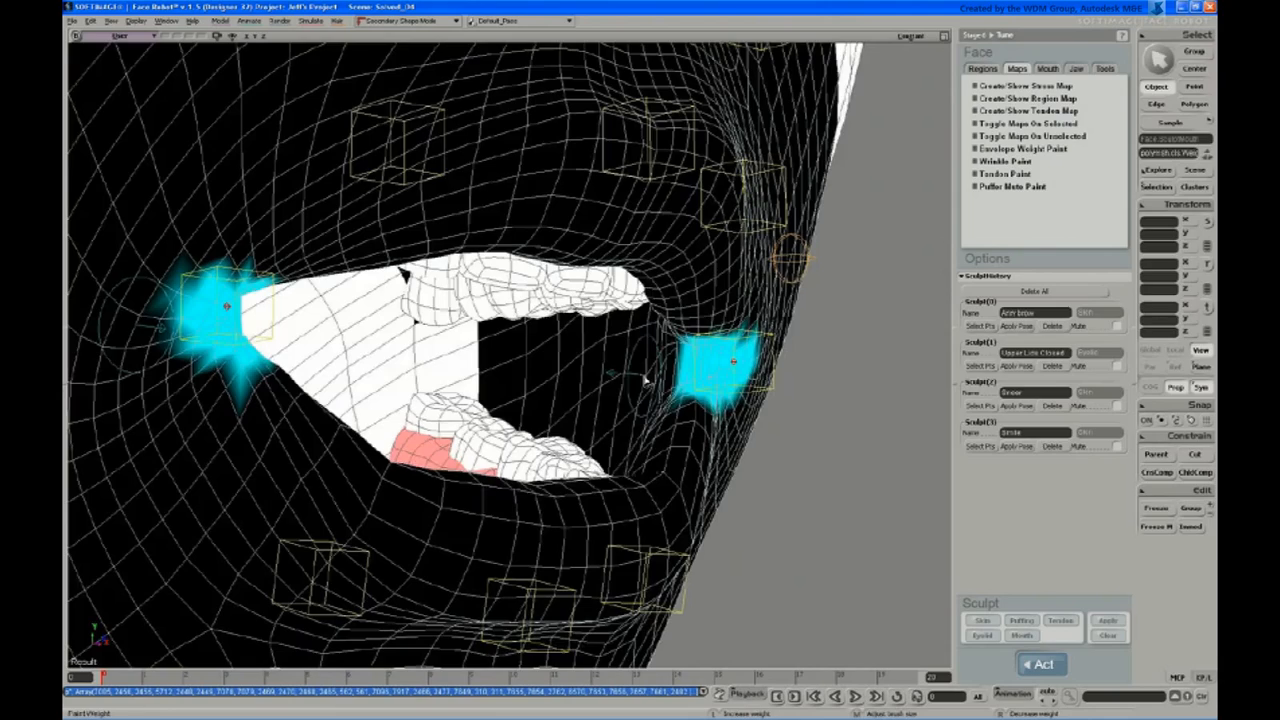
{"action": "mouse_move", "coordinate": [680, 380]}
{"action": "left_mouse_down"}
{"action": "mouse_move", "coordinate": [660, 395]}
{"action": "mouse_move", "coordinate": [712, 405]}
{"action": "mouse_move", "coordinate": [661, 376]}
{"action": "left_mouse_up"}
{"action": "key", "text": "s"}
{"action": "right_click_drag", "start_coordinate": [662, 376], "coordinate": [500, 385]}
{"action": "mouse_move", "coordinate": [487, 385]}
{"action": "left_mouse_down"}
{"action": "mouse_move", "coordinate": [571, 374]}
{"action": "mouse_move", "coordinate": [630, 404]}
{"action": "left_mouse_up"}
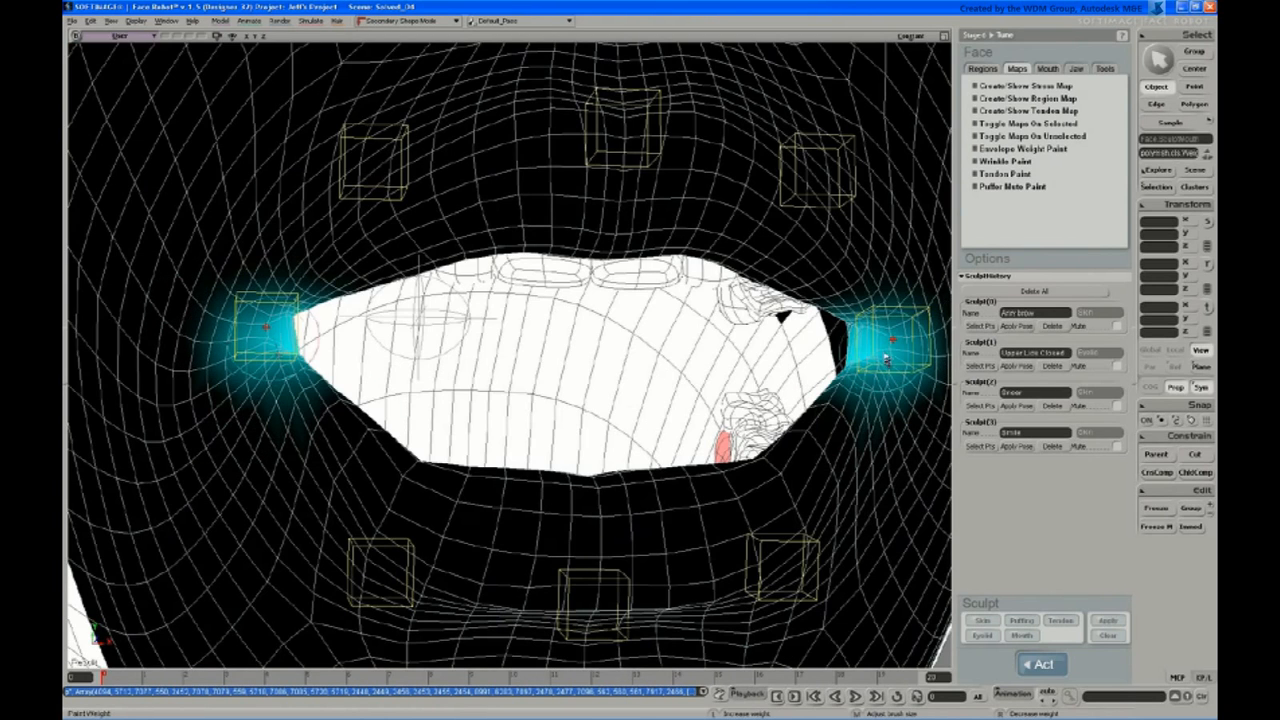
Step: Apply a Smooth deformation through the weight map, set its Strength to about 8.9, and check the character's left mouth corner
{"action": "left_click", "coordinate": [249, 20]}
{"action": "mouse_move", "coordinate": [269, 180]}
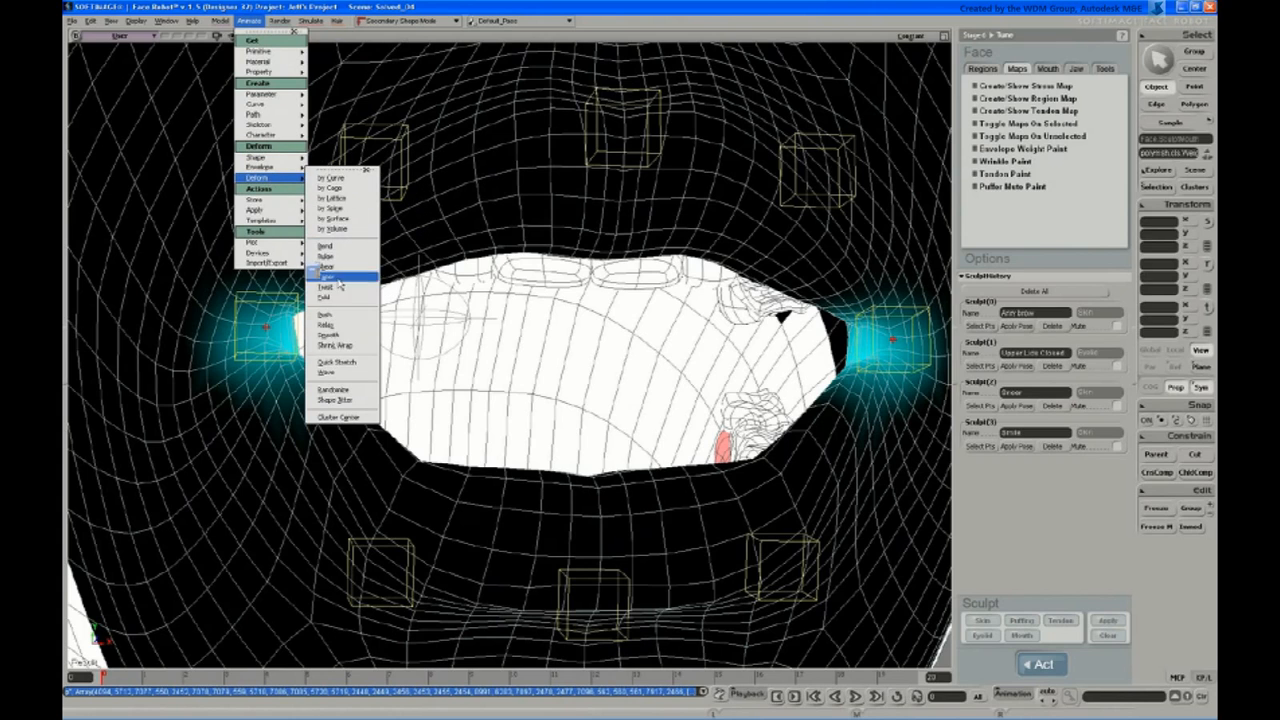
{"action": "left_click", "coordinate": [343, 337]}
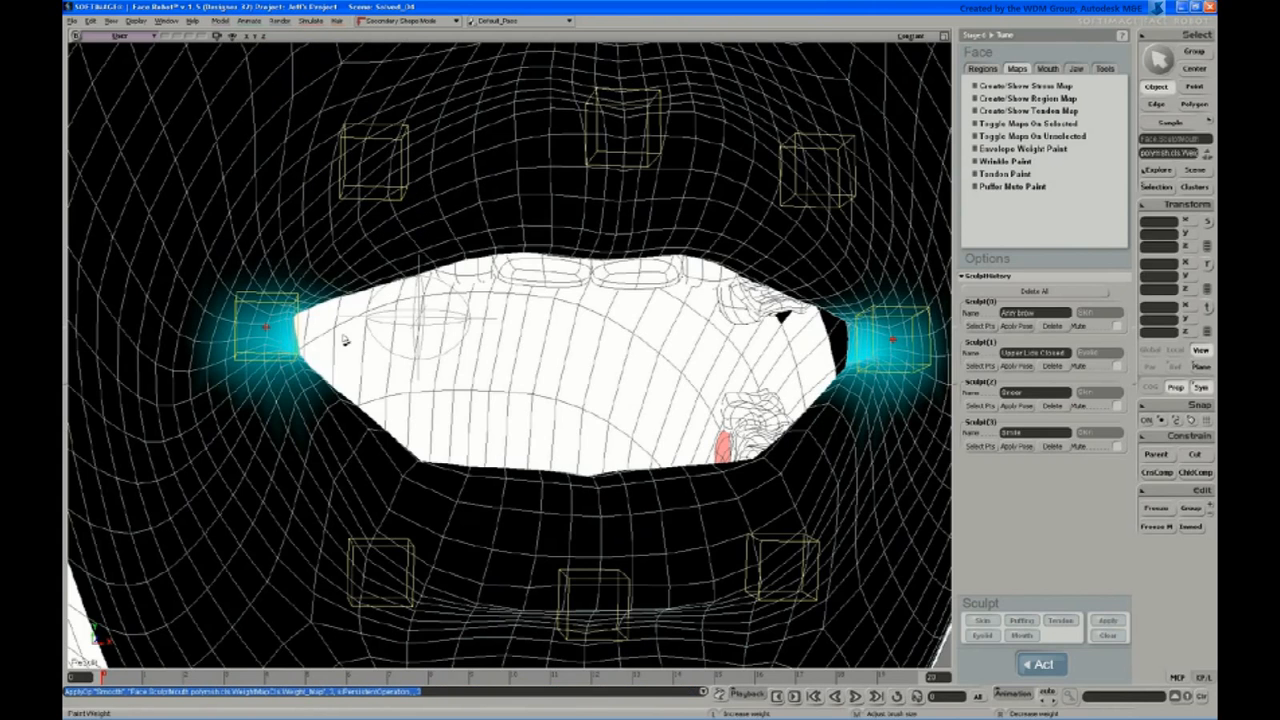
{"action": "left_click_drag", "start_coordinate": [358, 369], "coordinate": [407, 376]}
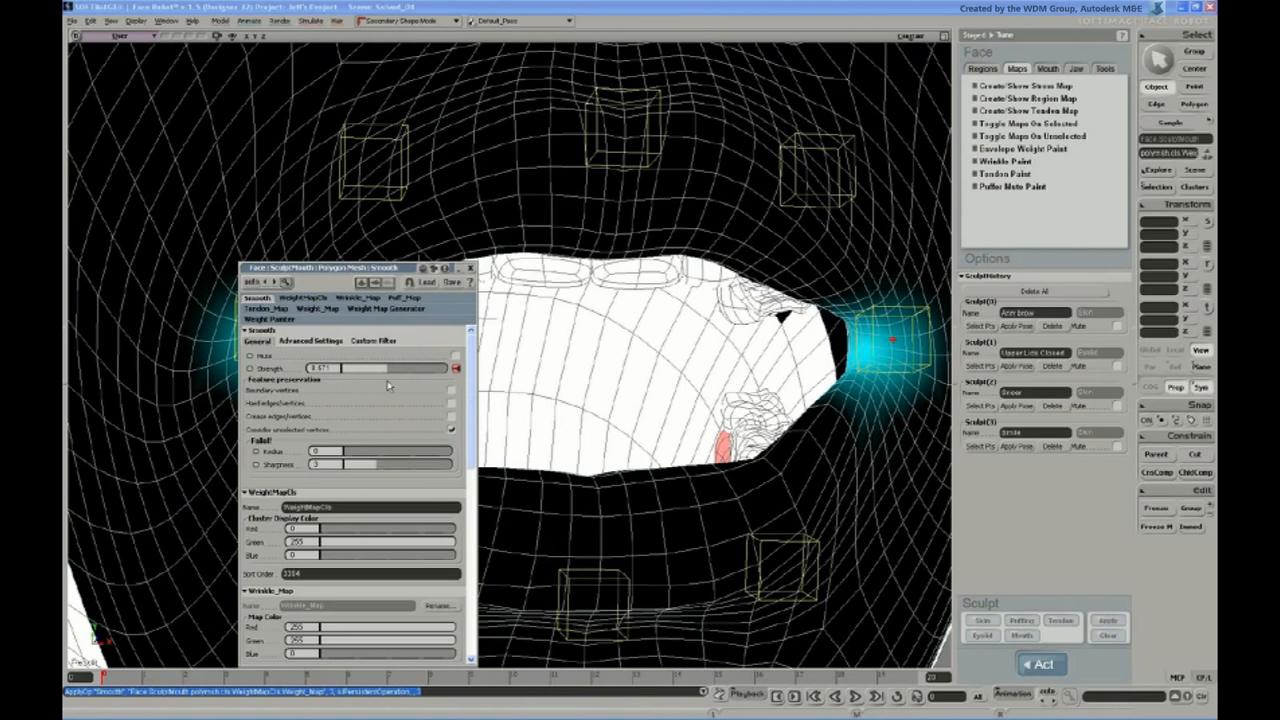
{"action": "mouse_move", "coordinate": [391, 268]}
{"action": "left_mouse_down"}
{"action": "mouse_move", "coordinate": [385, 241]}
{"action": "mouse_move", "coordinate": [247, 99]}
{"action": "left_mouse_up"}
{"action": "mouse_move", "coordinate": [609, 423]}
{"action": "left_mouse_down"}
{"action": "mouse_move", "coordinate": [674, 383]}
{"action": "mouse_move", "coordinate": [543, 395]}
{"action": "mouse_move", "coordinate": [680, 431]}
{"action": "mouse_move", "coordinate": [674, 403]}
{"action": "mouse_move", "coordinate": [635, 388]}
{"action": "mouse_move", "coordinate": [534, 491]}
{"action": "left_mouse_up"}
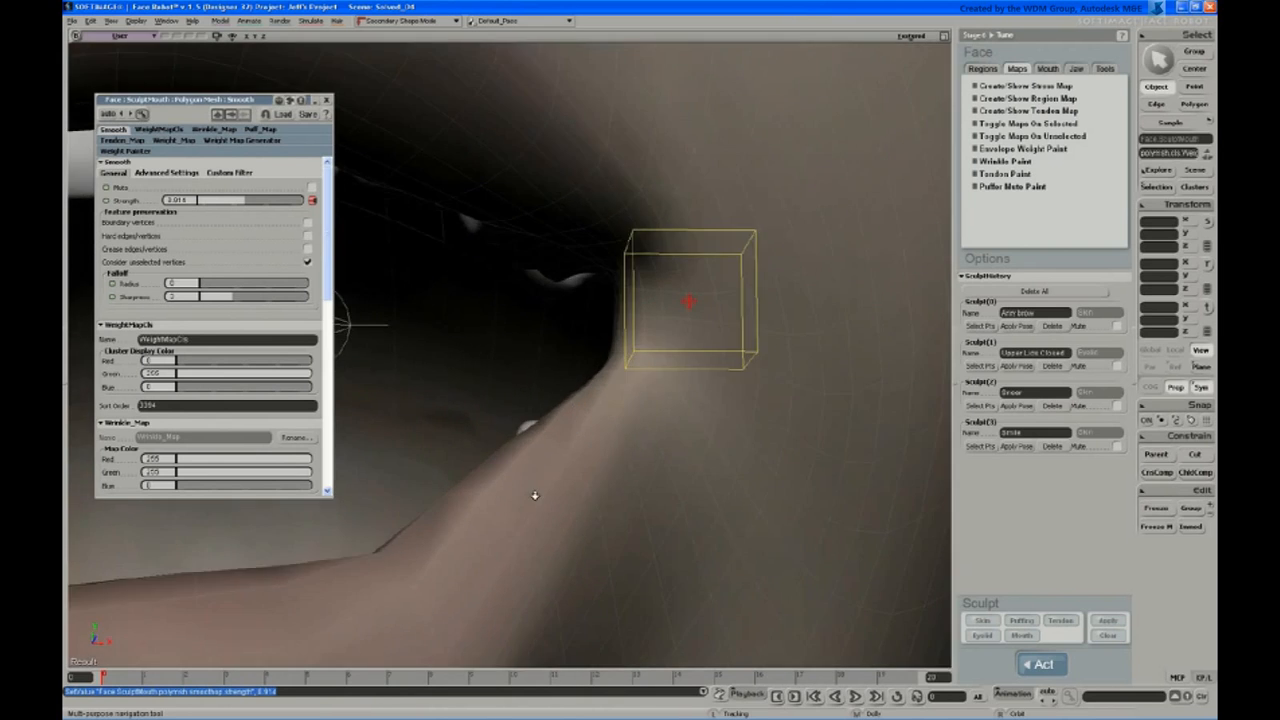
Step: Widen the painted weight around the character's left mouth corner and apply the Mouth sculpt
{"action": "key", "text": "w"}
{"action": "mouse_move", "coordinate": [588, 444]}
{"action": "left_mouse_down"}
{"action": "mouse_move", "coordinate": [617, 391]}
{"action": "mouse_move", "coordinate": [586, 414]}
{"action": "mouse_move", "coordinate": [627, 423]}
{"action": "mouse_move", "coordinate": [596, 426]}
{"action": "left_mouse_up"}
{"action": "right_click_drag", "start_coordinate": [596, 426], "coordinate": [594, 425]}
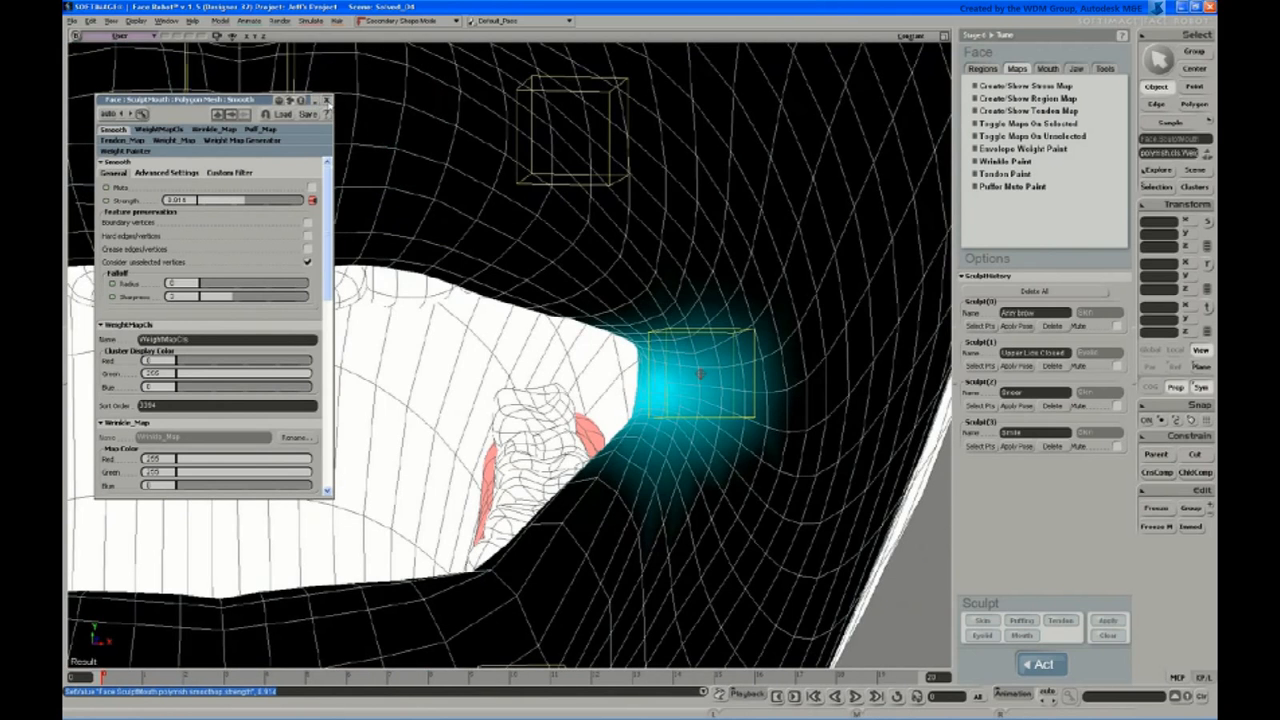
{"action": "left_click", "coordinate": [326, 100]}
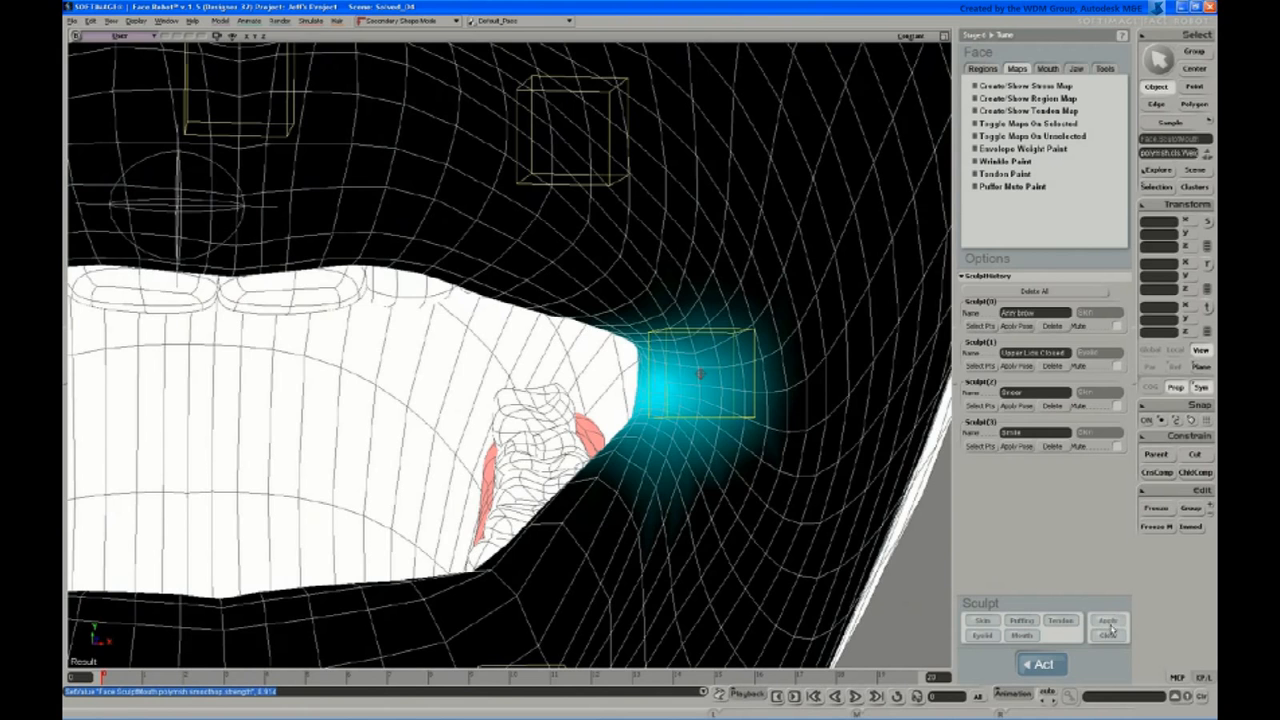
{"action": "left_click", "coordinate": [1110, 630]}
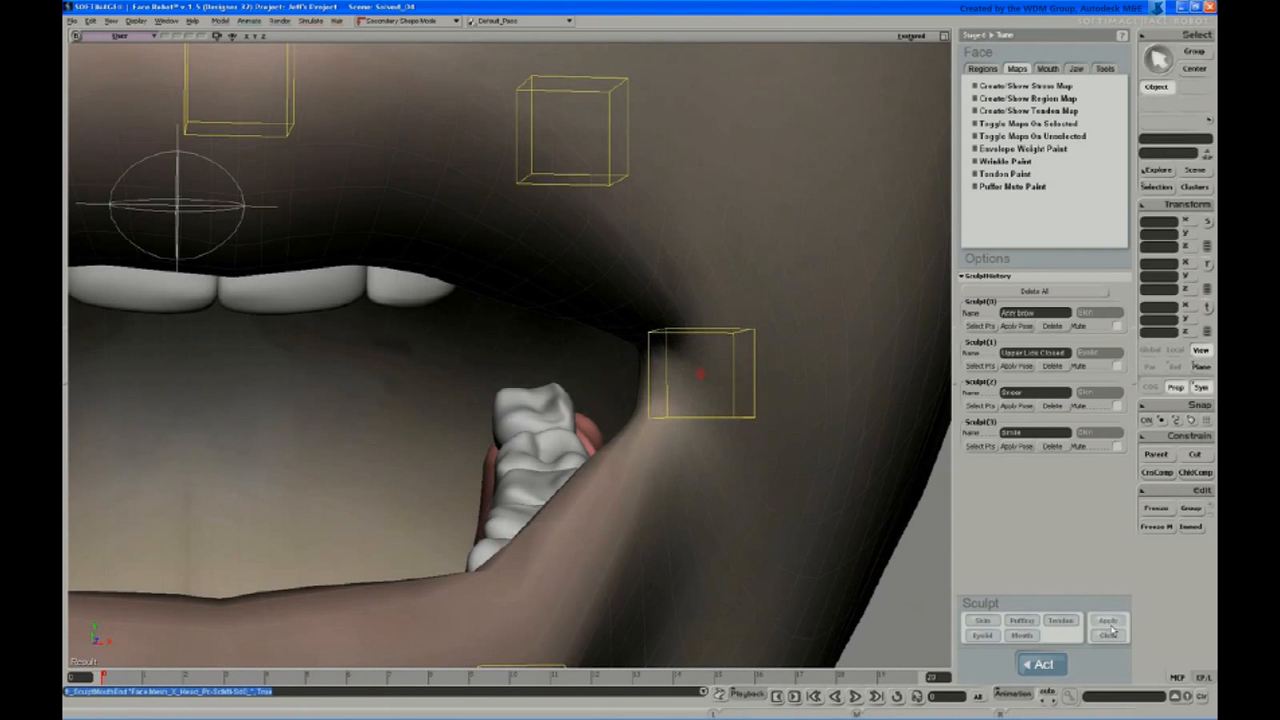
Step: Review both smoothed mouth corners on the open mouth from the front and from each side
{"action": "key", "text": "s"}
{"action": "middle_click_drag", "start_coordinate": [558, 366], "coordinate": [557, 215]}
{"action": "left_click_drag", "start_coordinate": [414, 451], "coordinate": [460, 417]}
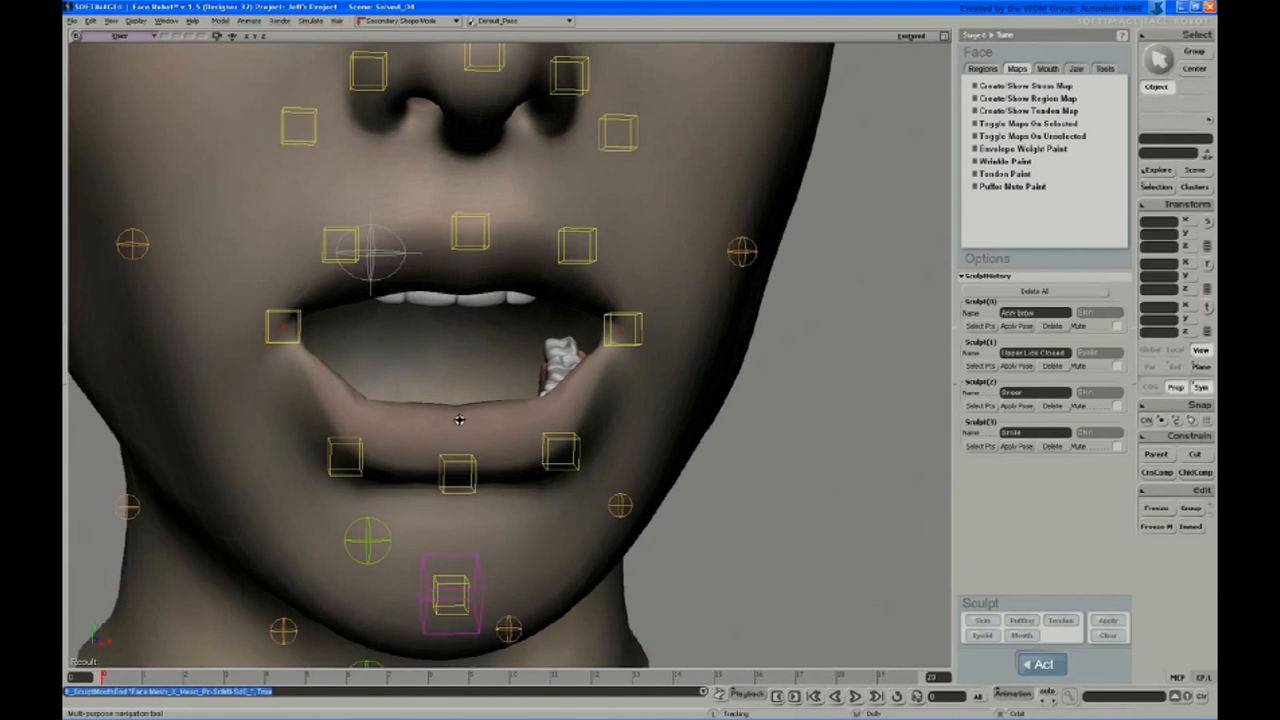
{"action": "right_click_drag", "start_coordinate": [460, 417], "coordinate": [530, 383]}
{"action": "middle_click_drag", "start_coordinate": [530, 383], "coordinate": [478, 421]}
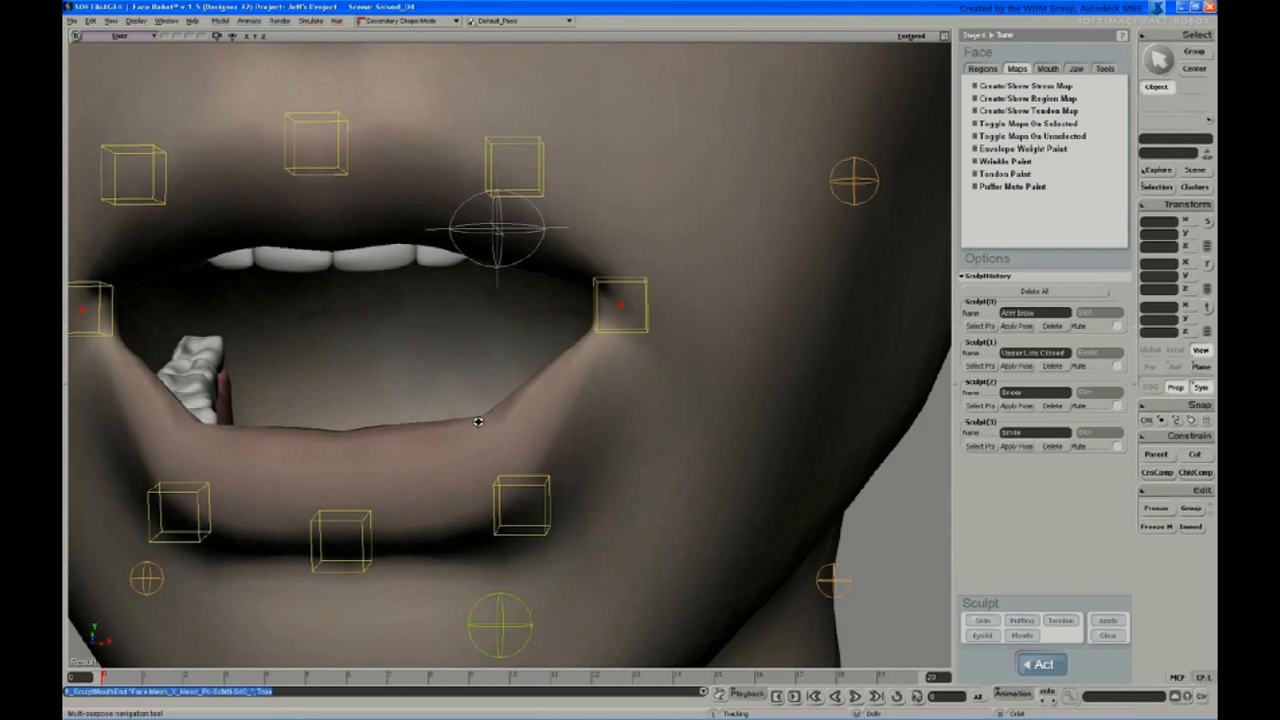
{"action": "right_click_drag", "start_coordinate": [514, 443], "coordinate": [528, 486]}
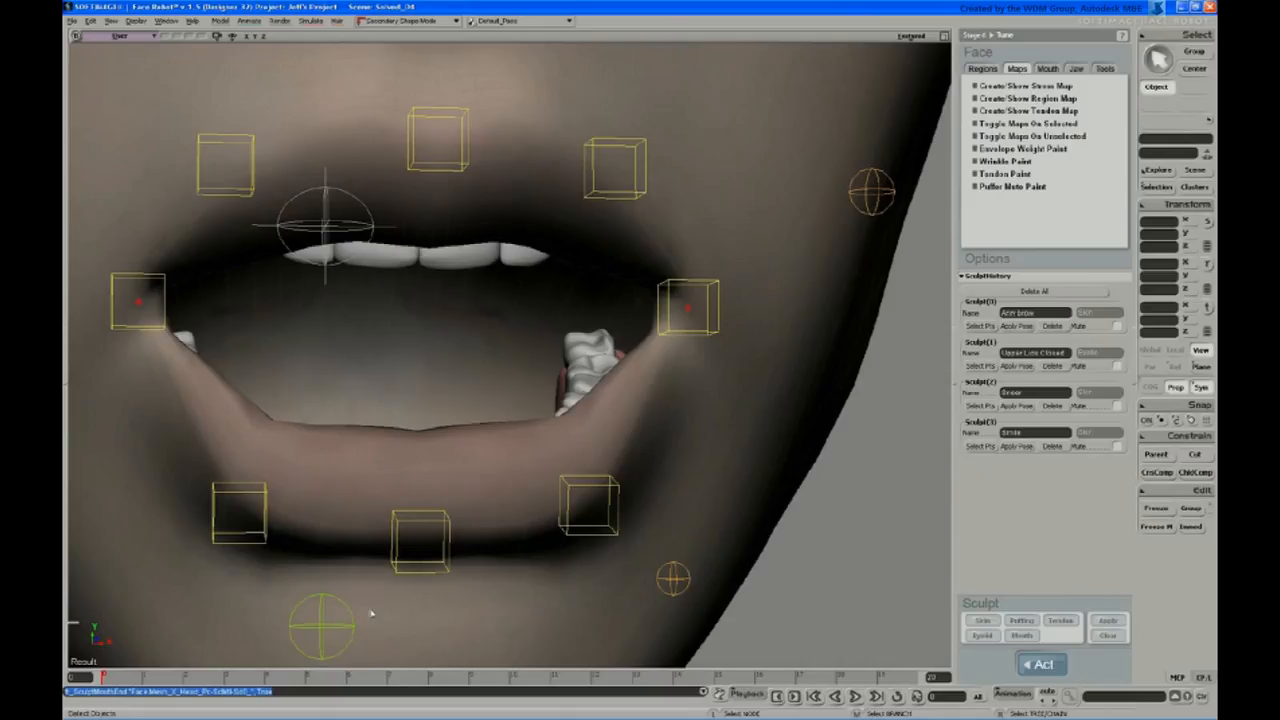
Step: Select all mouth and jaw controls and key the open-mouth pose at frames 0 and 10
{"action": "right_click", "coordinate": [416, 460]}
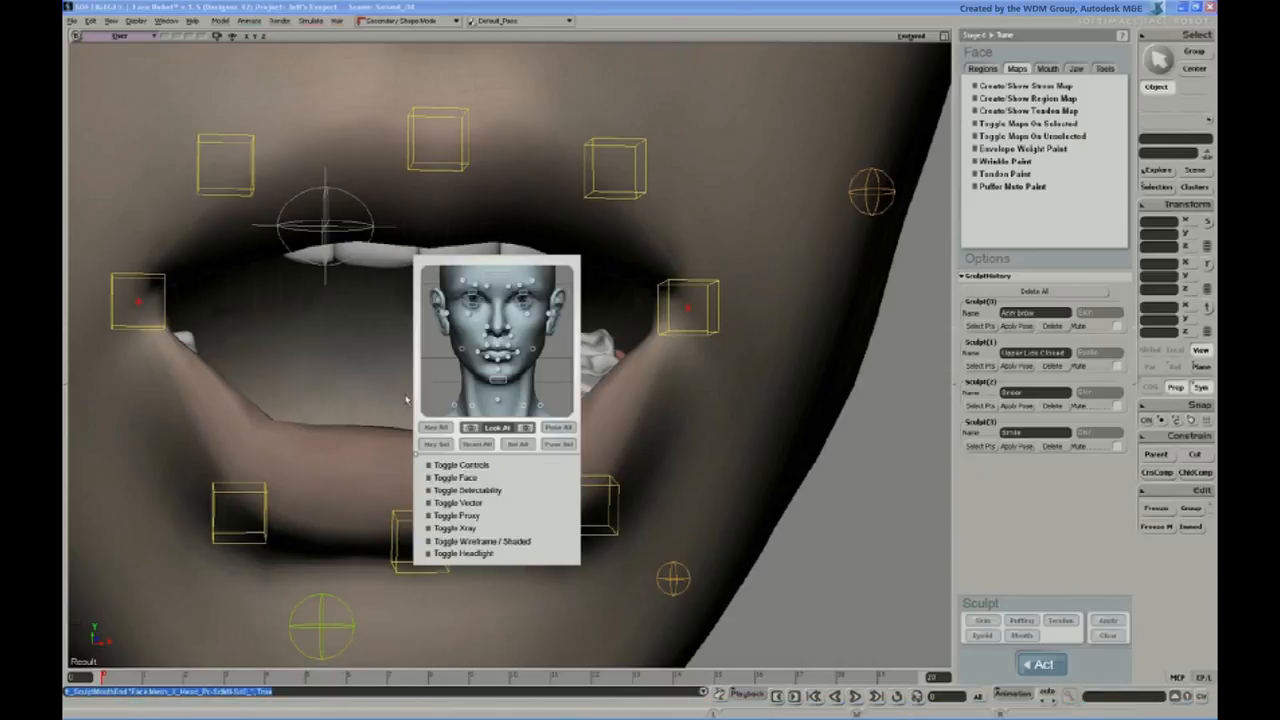
{"action": "left_click", "coordinate": [483, 356]}
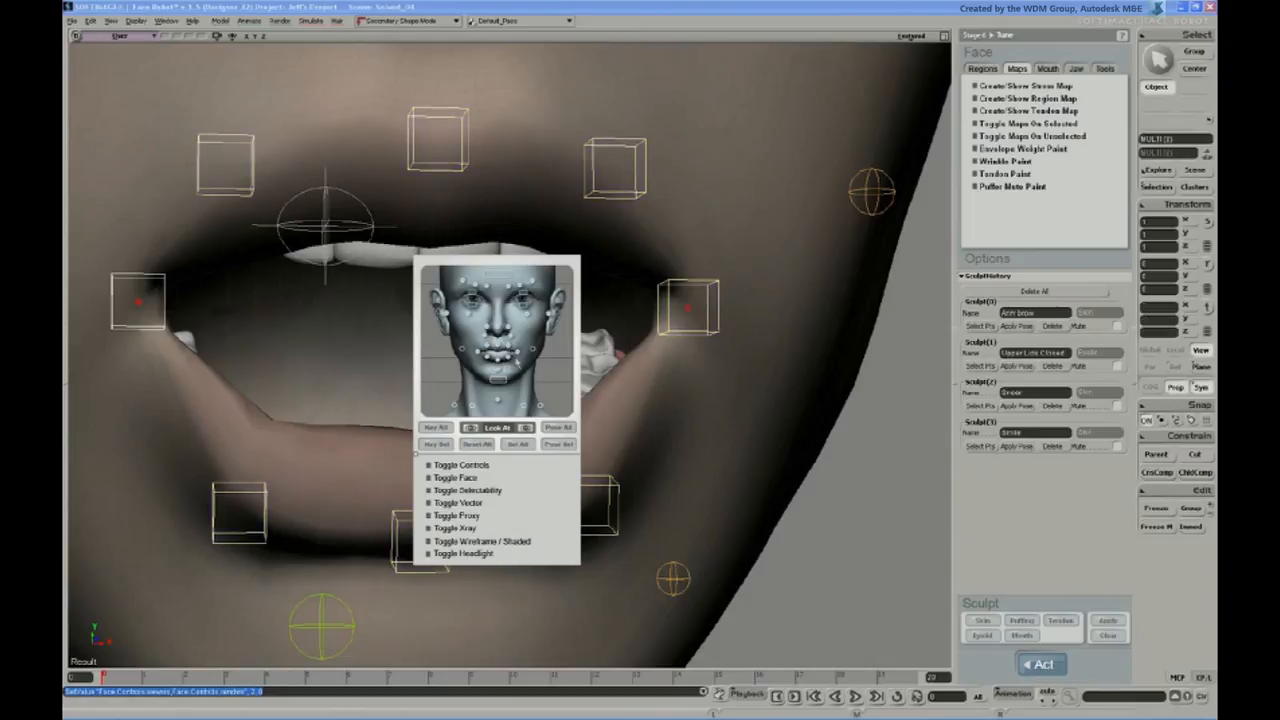
{"action": "left_click", "coordinate": [482, 496]}
{"action": "key", "text": "v"}
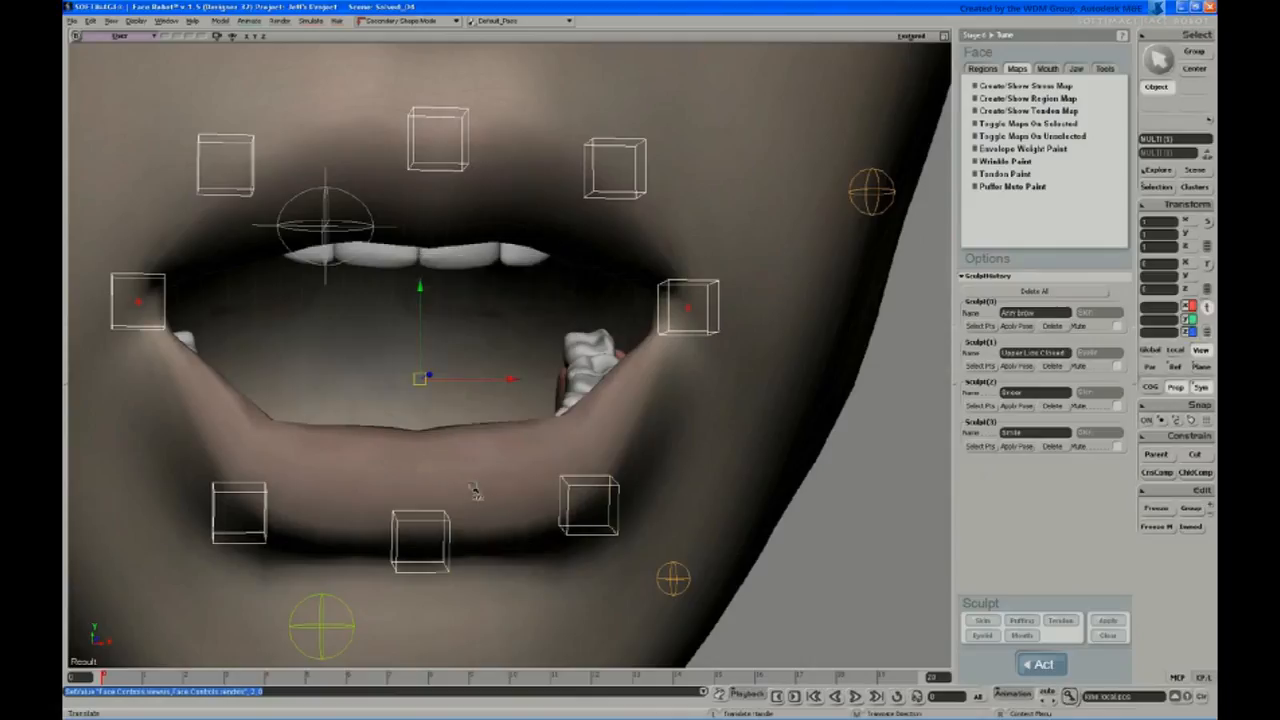
{"action": "key", "text": "k"}
{"action": "left_click_drag", "start_coordinate": [431, 678], "coordinate": [509, 676]}
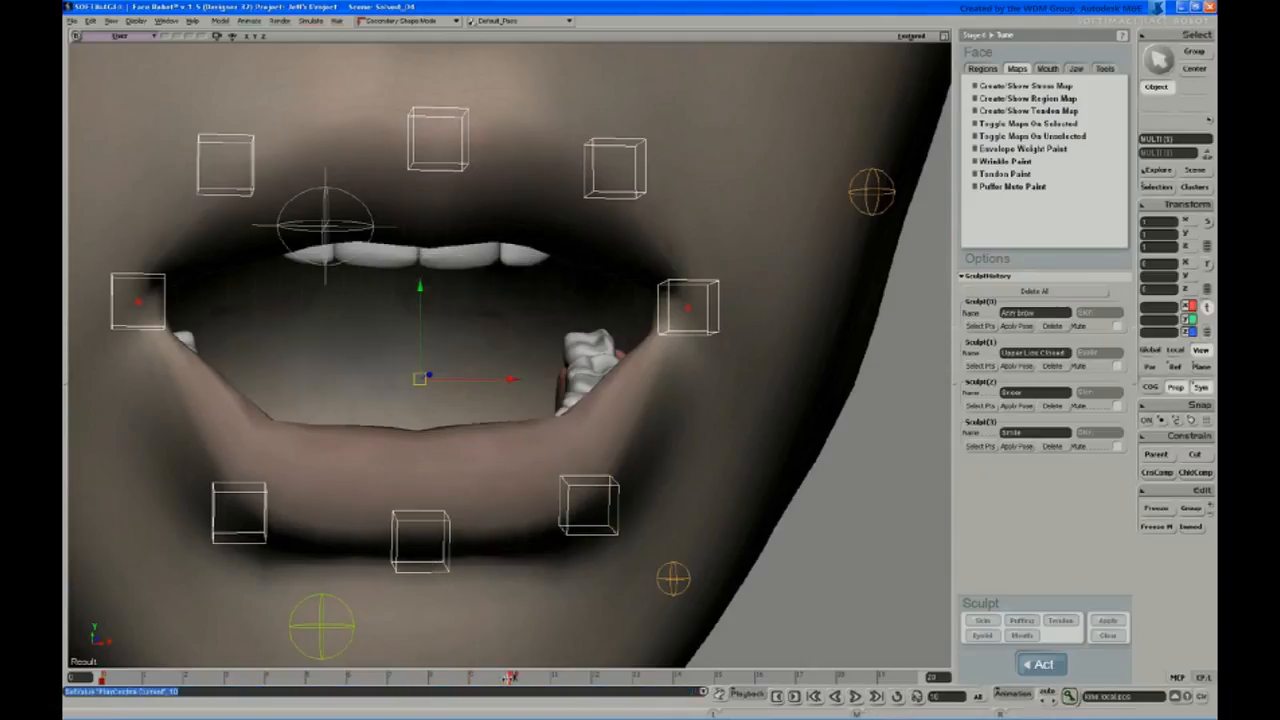
{"action": "key", "text": "k"}
Step: At frame 0, reset the selected mouth and jaw controls and key the closed-mouth pose
{"action": "left_click_drag", "start_coordinate": [236, 678], "coordinate": [69, 682]}
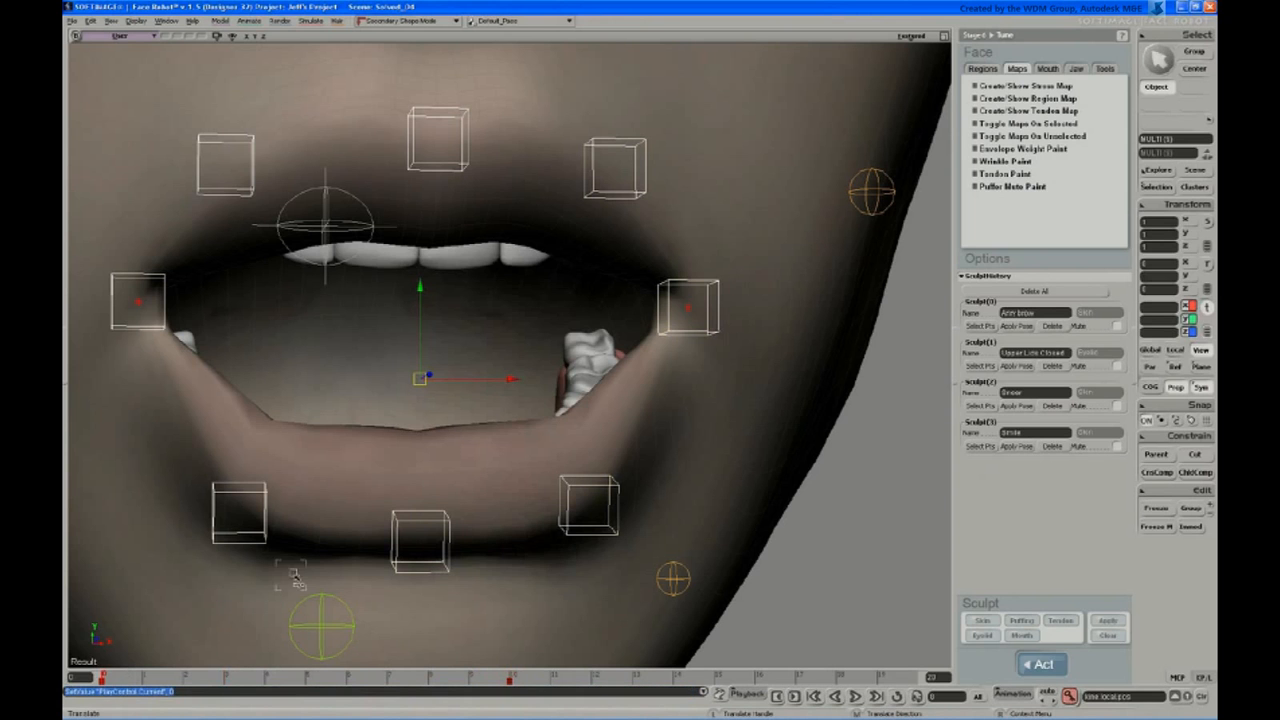
{"action": "key", "text": "ctrl+shift+r"}
{"action": "key", "text": "k"}
Step: Scrub between frames 0 and 10 to examine the character's left mouth corner as the mouth opens
{"action": "key", "text": "s"}
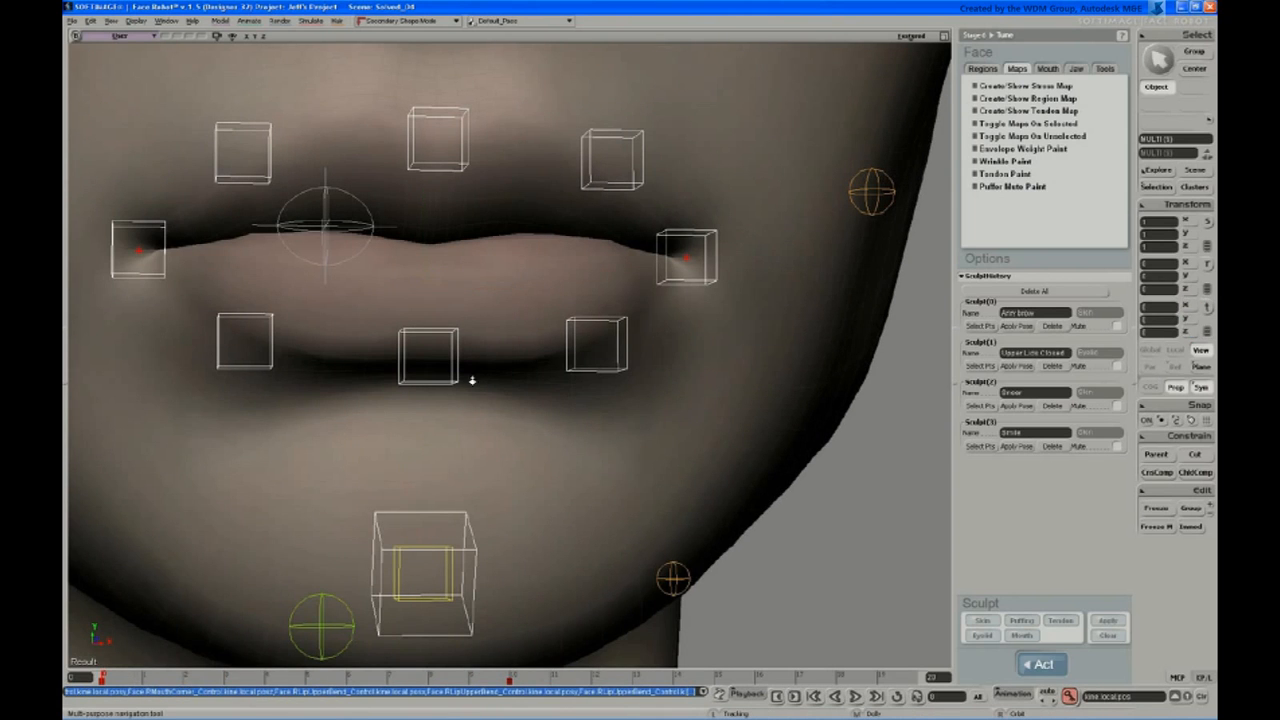
{"action": "middle_click_drag", "start_coordinate": [474, 380], "coordinate": [439, 427]}
{"action": "middle_click_drag", "start_coordinate": [489, 326], "coordinate": [469, 400]}
{"action": "left_click_drag", "start_coordinate": [469, 400], "coordinate": [446, 446]}
{"action": "right_click_drag", "start_coordinate": [446, 446], "coordinate": [403, 514]}
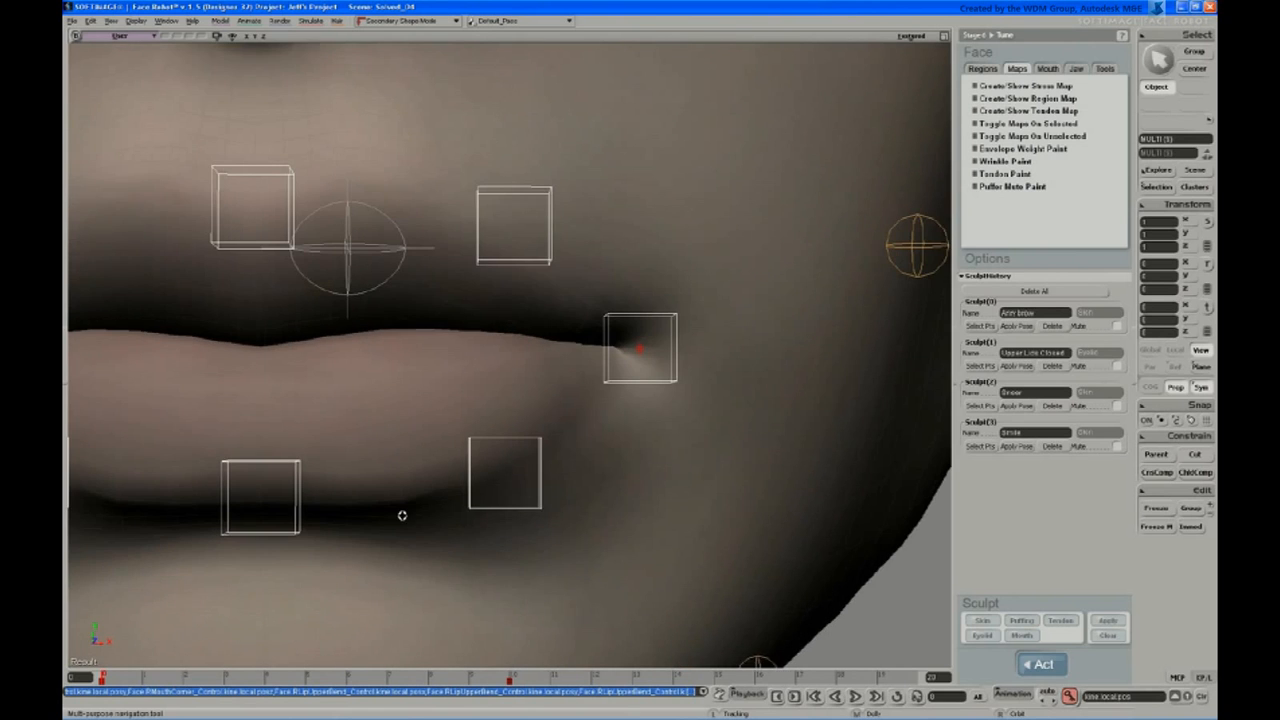
{"action": "left_click_drag", "start_coordinate": [136, 678], "coordinate": [500, 690]}
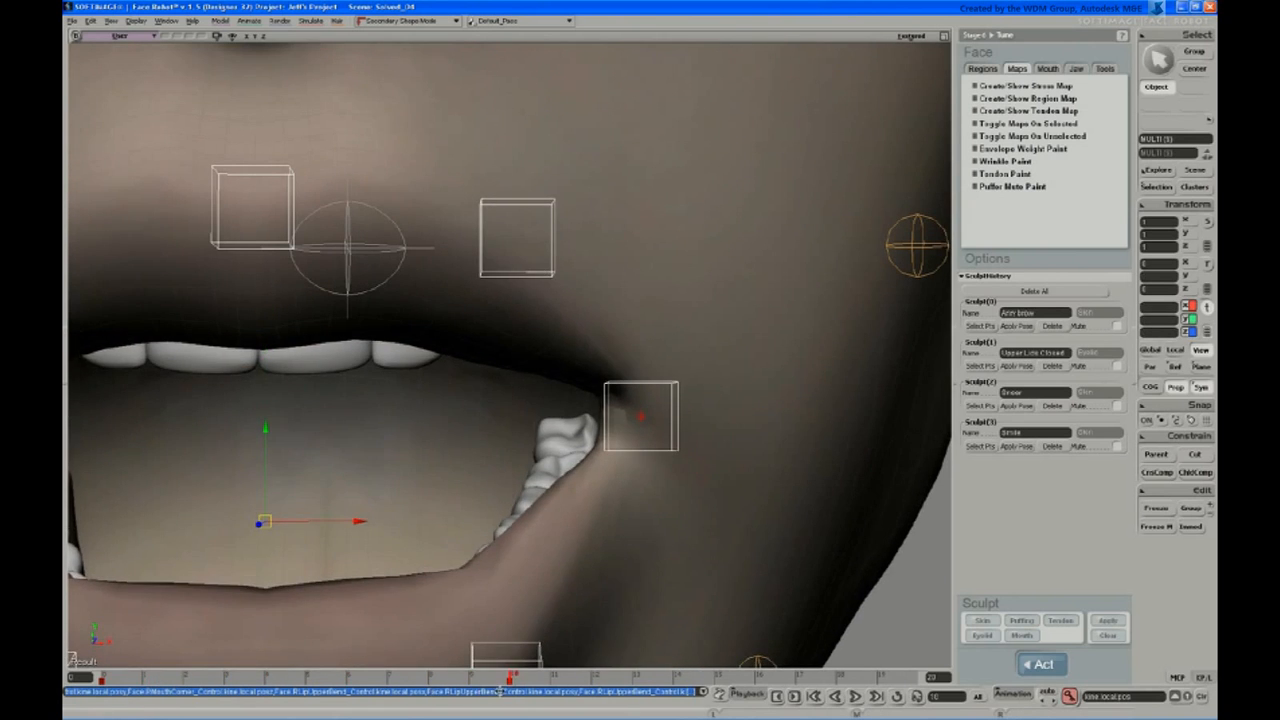
{"action": "key", "text": "s"}
{"action": "middle_click_drag", "start_coordinate": [540, 460], "coordinate": [597, 426]}
{"action": "left_click_drag", "start_coordinate": [597, 426], "coordinate": [583, 406]}
{"action": "right_click_drag", "start_coordinate": [583, 406], "coordinate": [591, 409]}
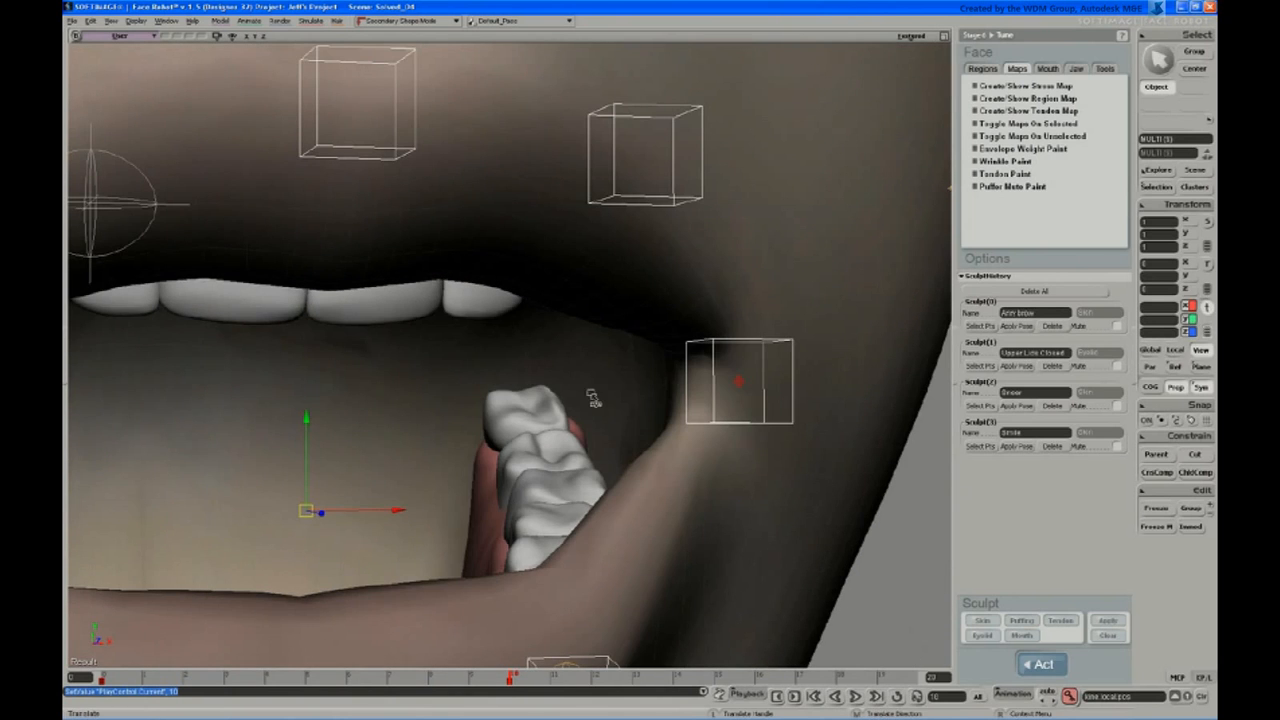
{"action": "left_click_drag", "start_coordinate": [500, 681], "coordinate": [292, 660]}
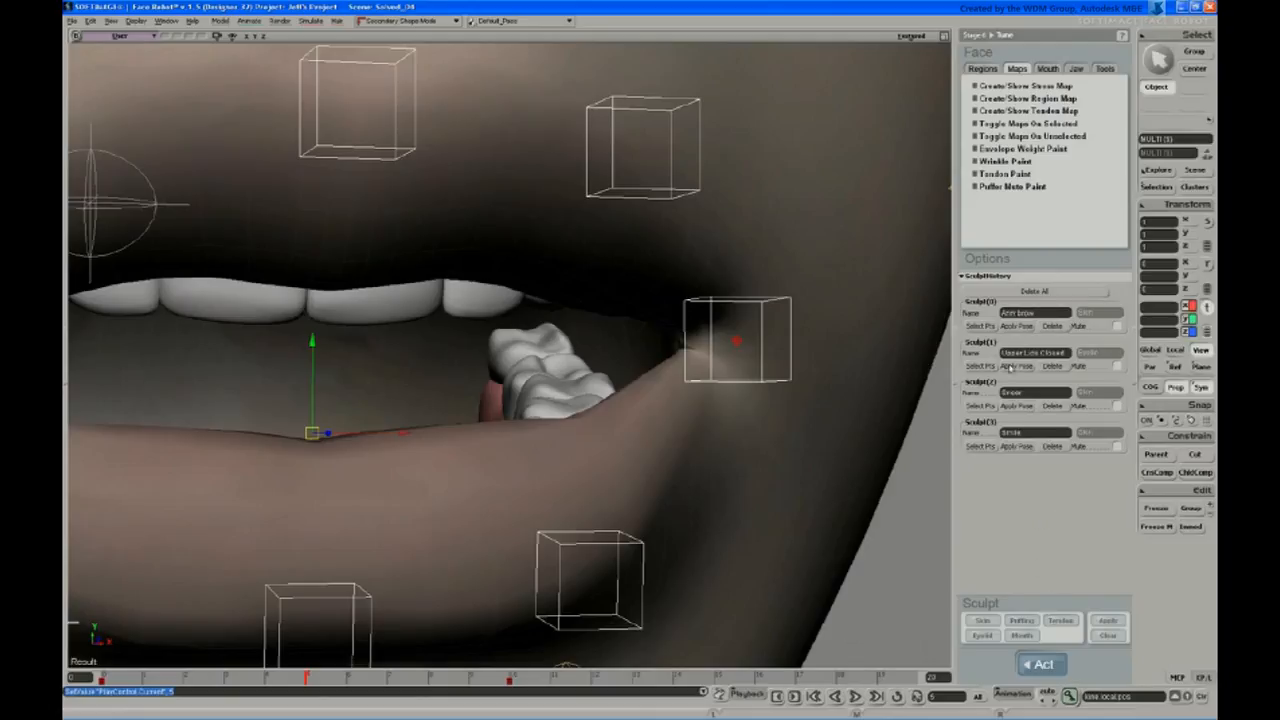
Step: Show the mouth tuning properties and name the mouth sculpt "Open"
{"action": "left_click", "coordinate": [1047, 70]}
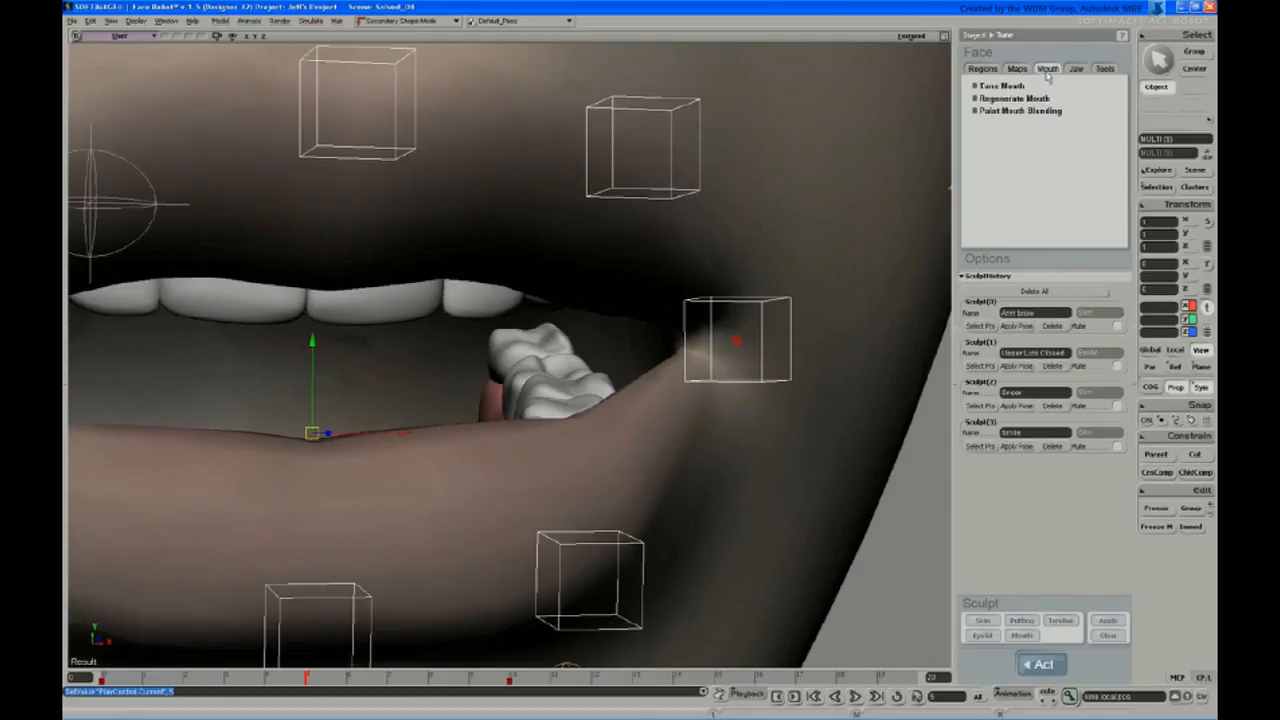
{"action": "left_click", "coordinate": [1022, 86]}
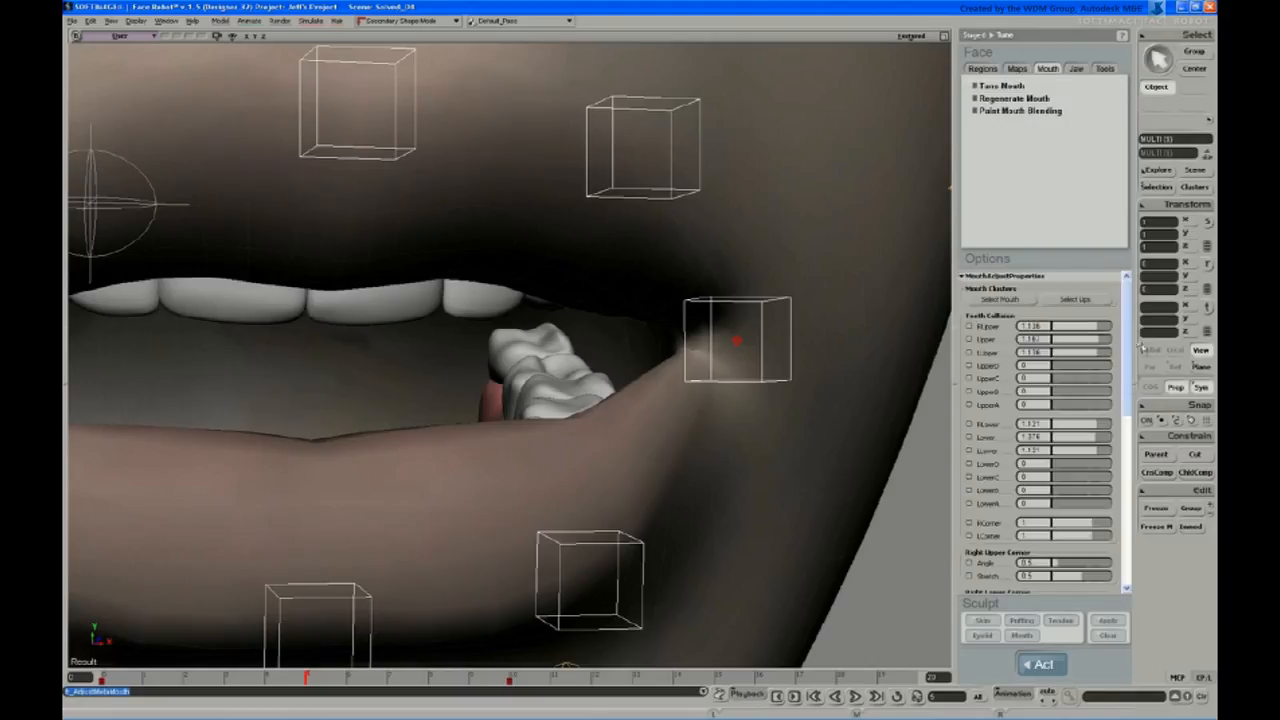
{"action": "left_click_drag", "start_coordinate": [1126, 336], "coordinate": [1126, 508]}
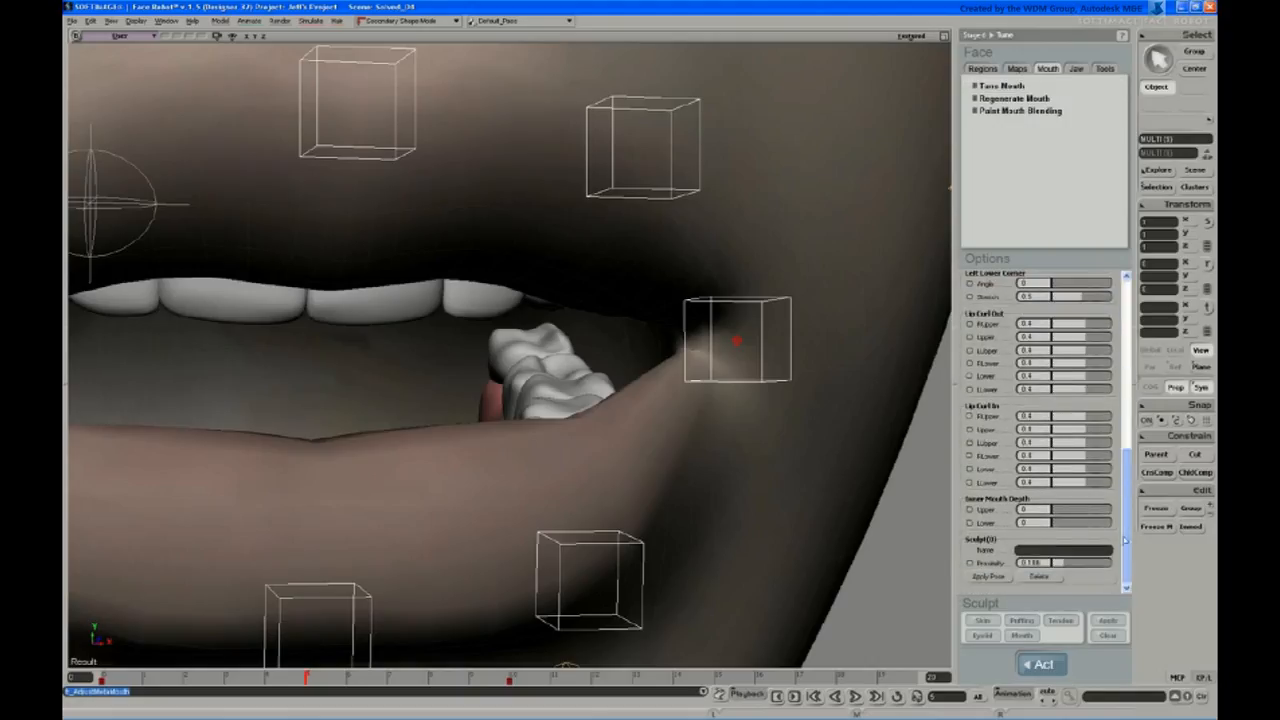
{"action": "left_click", "coordinate": [1034, 552]}
{"action": "type", "text": "Open"}
{"action": "key", "text": "Return"}
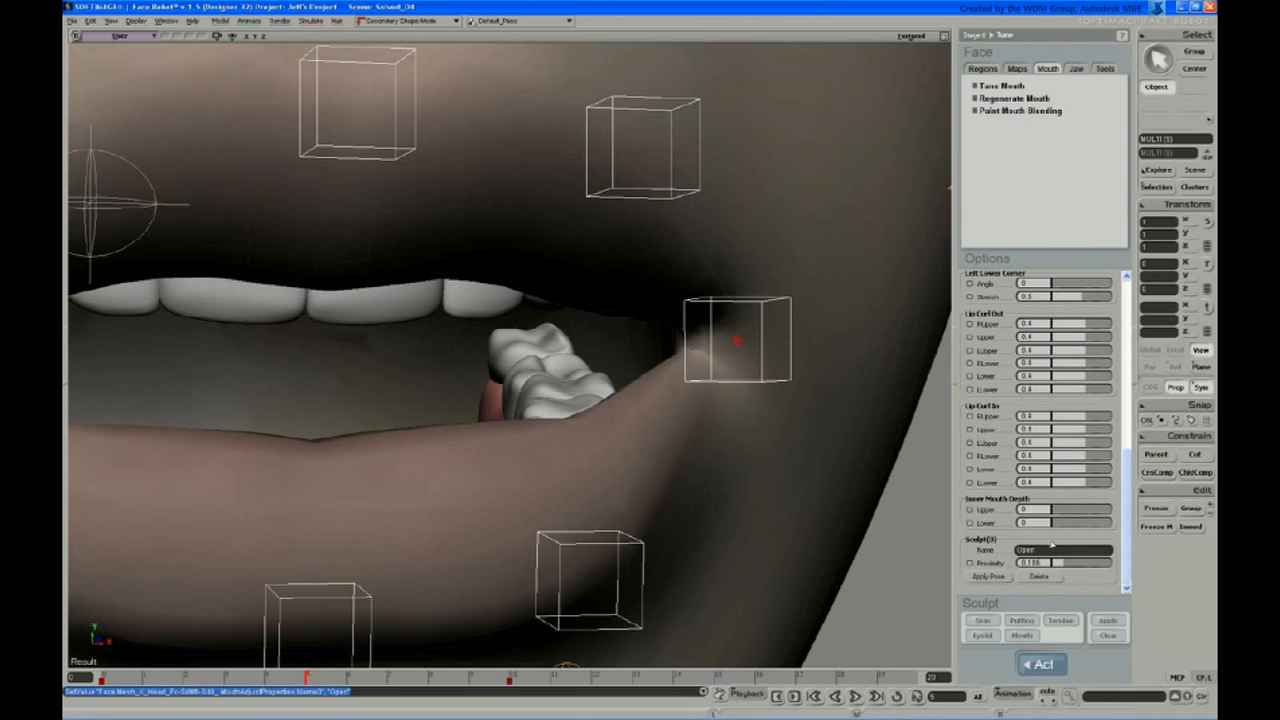
Step: Set the Open sculpt's proximity to about 0.22, judging its effect on the closed mouth corner at frame 0
{"action": "key", "text": "s"}
{"action": "right_click_drag", "start_coordinate": [714, 300], "coordinate": [698, 338]}
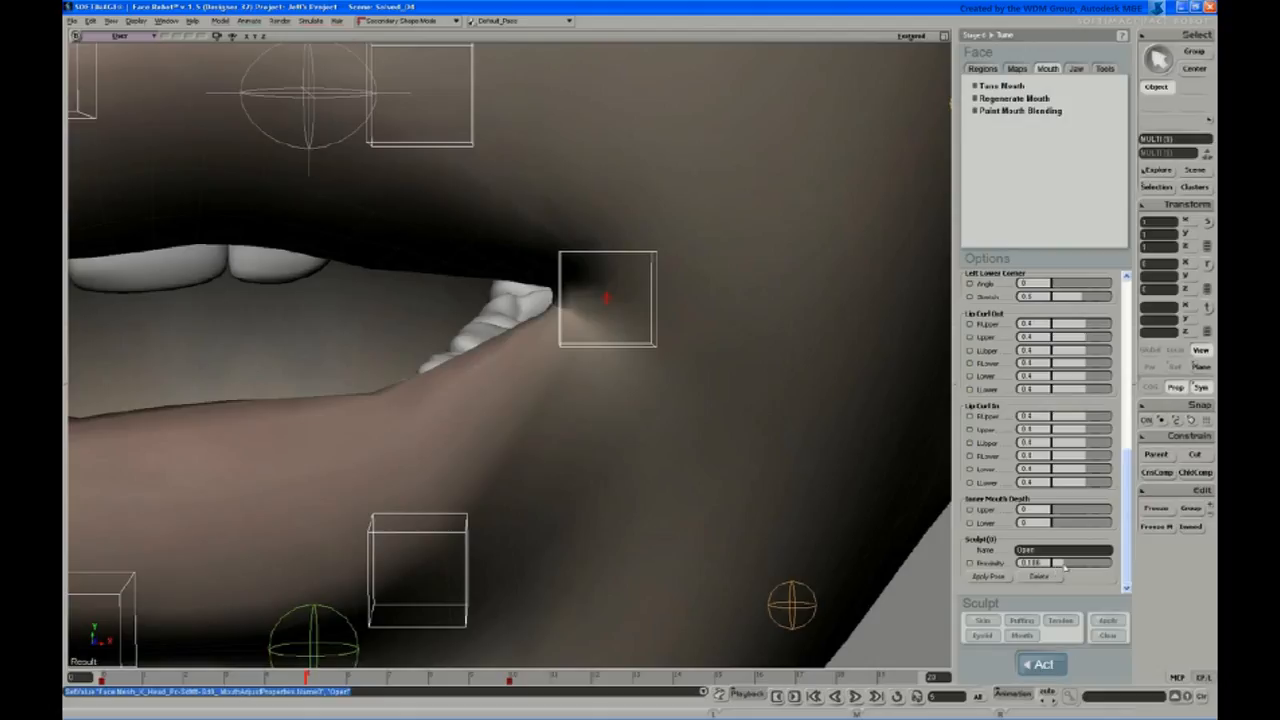
{"action": "left_click_drag", "start_coordinate": [1062, 567], "coordinate": [1056, 570]}
{"action": "left_click_drag", "start_coordinate": [306, 678], "coordinate": [68, 684]}
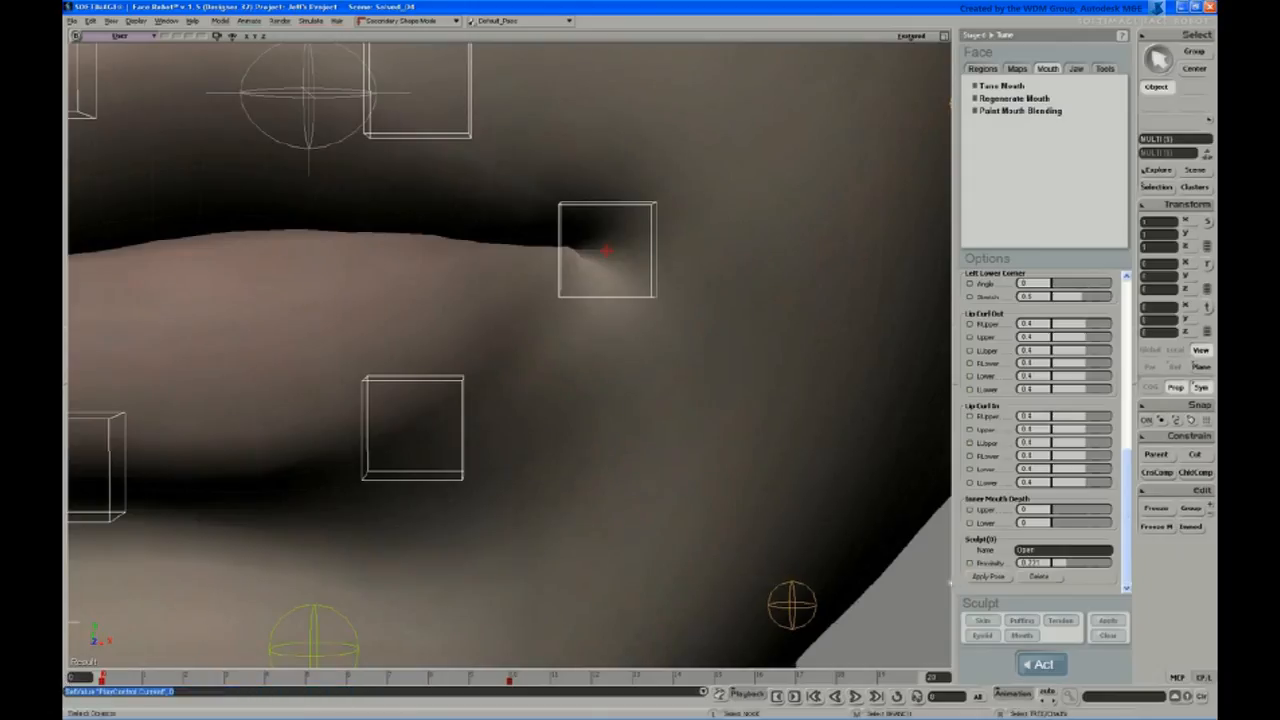
{"action": "left_click", "coordinate": [1063, 565]}
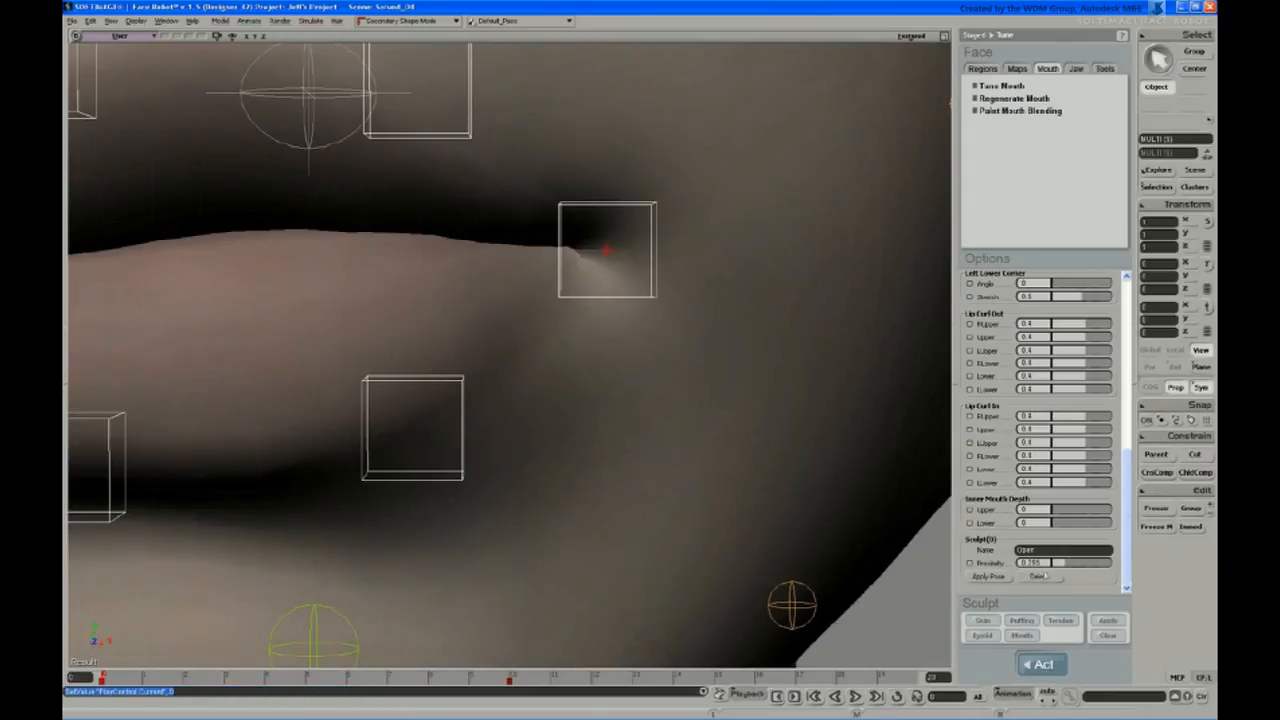
{"action": "mouse_move", "coordinate": [1038, 578]}
{"action": "left_mouse_down"}
{"action": "mouse_move", "coordinate": [152, 523]}
{"action": "mouse_move", "coordinate": [919, 611]}
{"action": "mouse_move", "coordinate": [1154, 600]}
{"action": "mouse_move", "coordinate": [1040, 592]}
{"action": "mouse_move", "coordinate": [1068, 594]}
{"action": "left_mouse_up"}
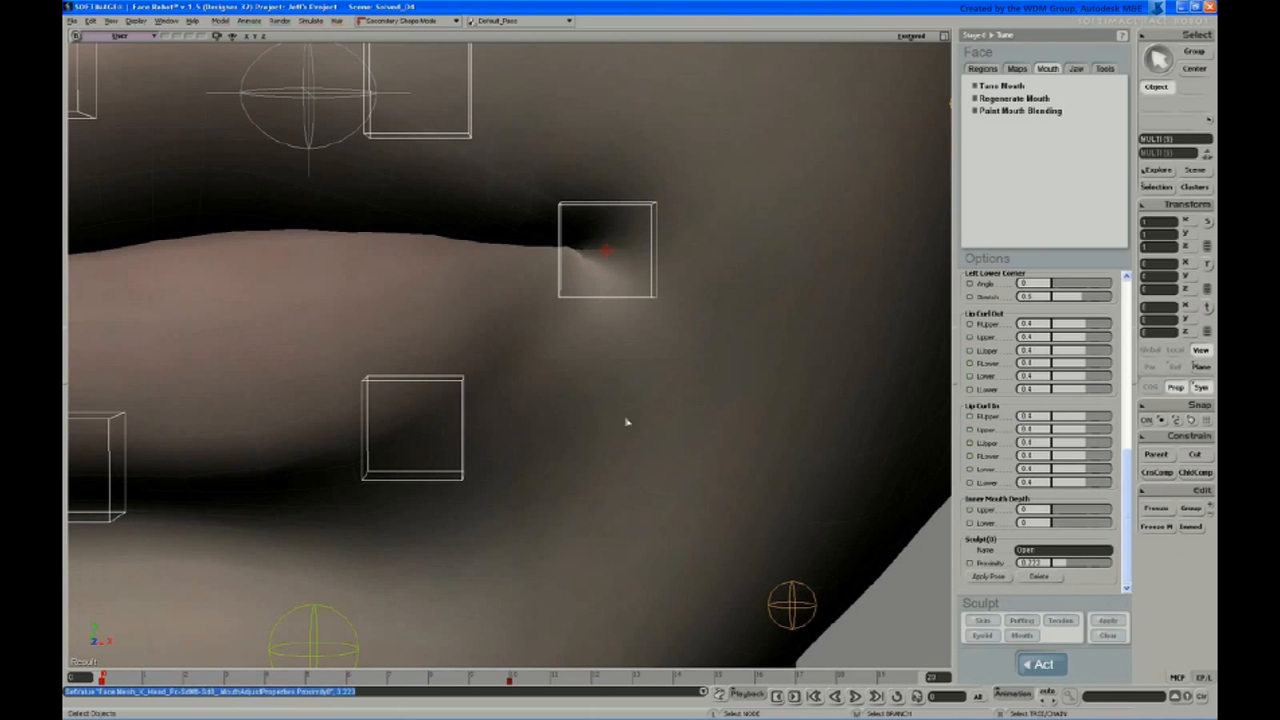
Step: Examine the character's left mouth corner on the closed mouth at frame 0, up close and from farther back
{"action": "left_click_drag", "start_coordinate": [148, 682], "coordinate": [80, 650]}
{"action": "key", "text": "s"}
{"action": "middle_click_drag", "start_coordinate": [526, 339], "coordinate": [520, 391]}
{"action": "right_click_drag", "start_coordinate": [520, 391], "coordinate": [515, 415]}
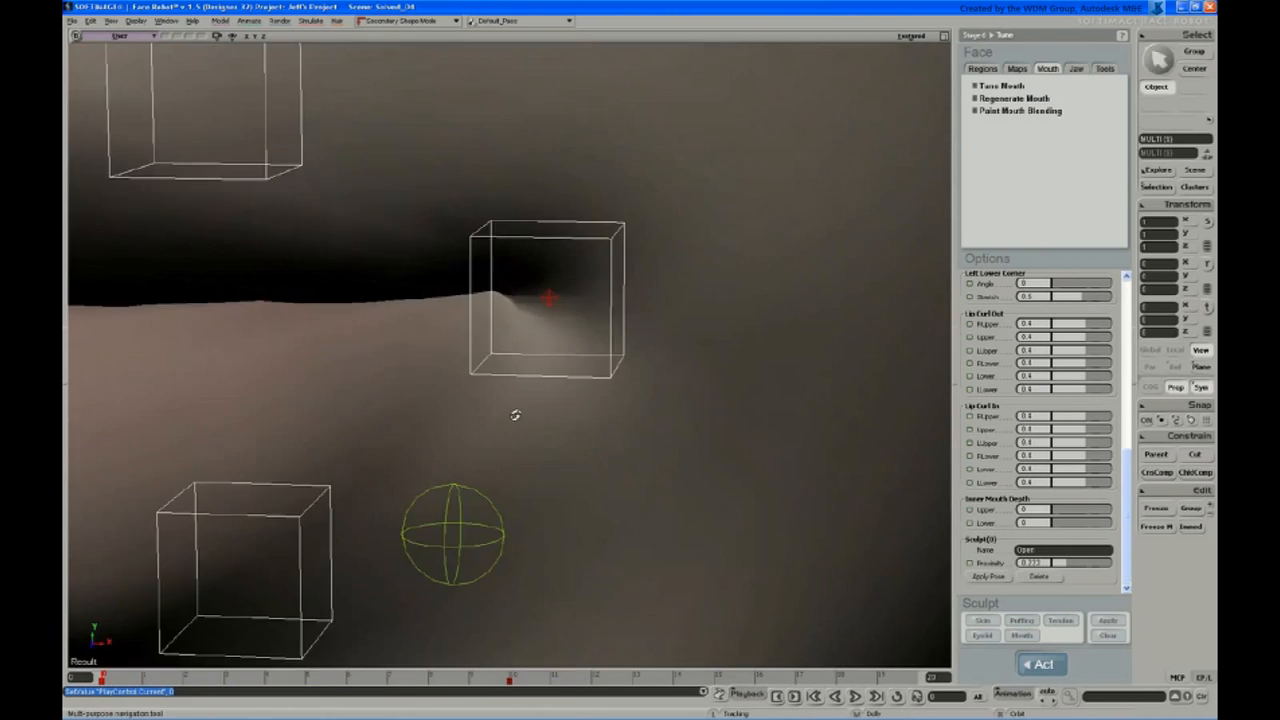
{"action": "middle_click_drag", "start_coordinate": [499, 334], "coordinate": [560, 314]}
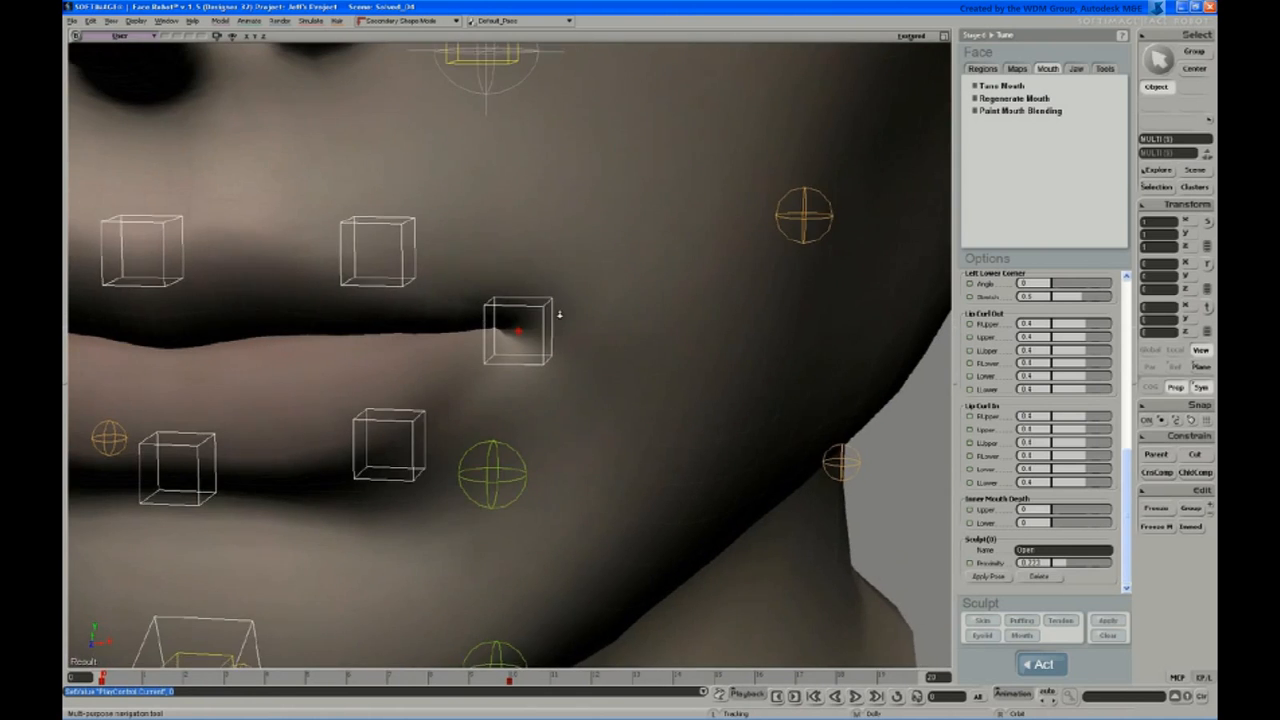
{"action": "right_click_drag", "start_coordinate": [560, 314], "coordinate": [571, 369]}
Step: Scrub to frame 10 and review both mouth corners as the mouth opens, from the front and at an angle
{"action": "left_click_drag", "start_coordinate": [163, 678], "coordinate": [510, 690]}
{"action": "key", "text": "s"}
{"action": "right_click_drag", "start_coordinate": [505, 525], "coordinate": [596, 388]}
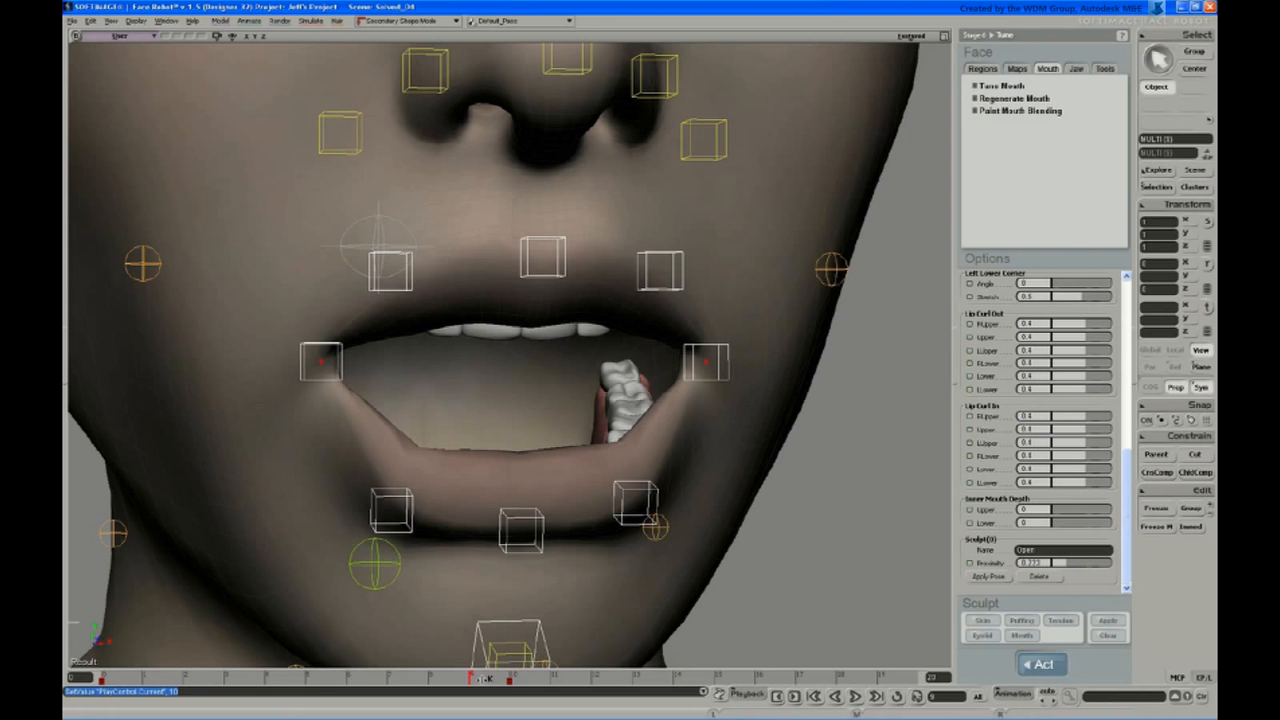
{"action": "left_click_drag", "start_coordinate": [486, 679], "coordinate": [511, 715]}
{"action": "middle_click_drag", "start_coordinate": [515, 655], "coordinate": [545, 637]}
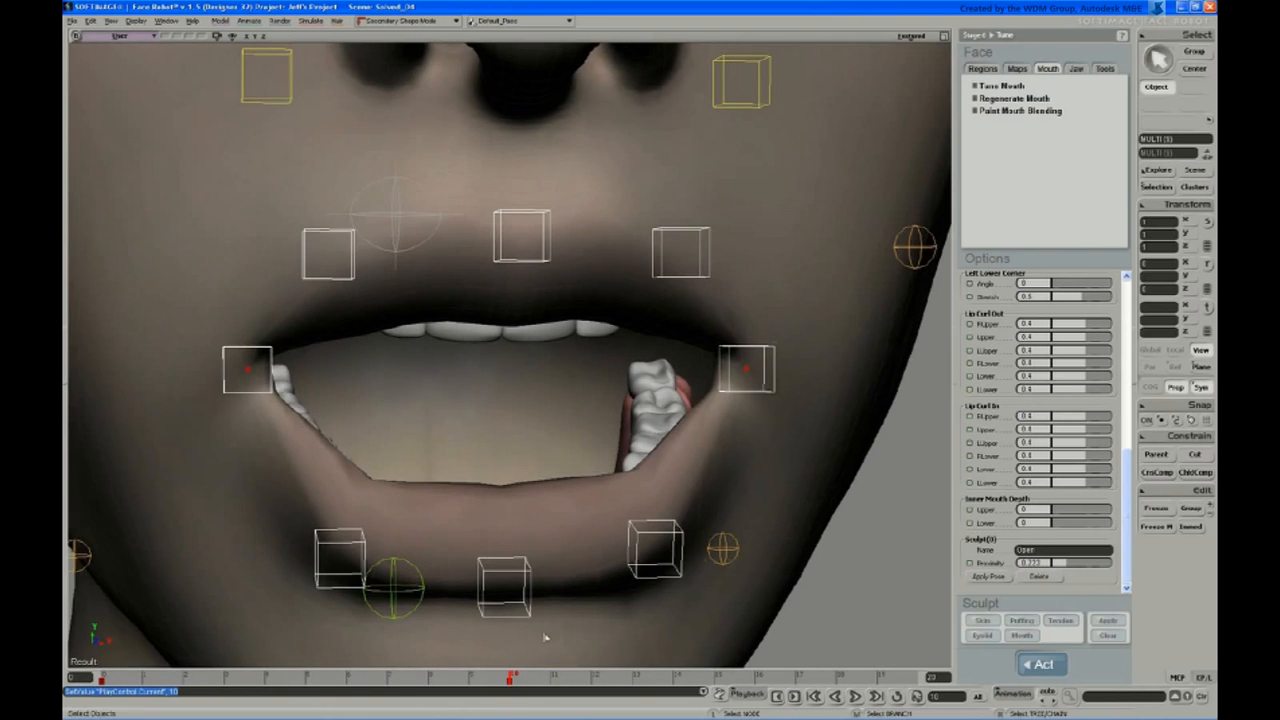
{"action": "mouse_move", "coordinate": [508, 684]}
{"action": "left_mouse_down"}
{"action": "mouse_move", "coordinate": [101, 662]}
{"action": "mouse_move", "coordinate": [417, 697]}
{"action": "mouse_move", "coordinate": [510, 690]}
{"action": "left_mouse_up"}
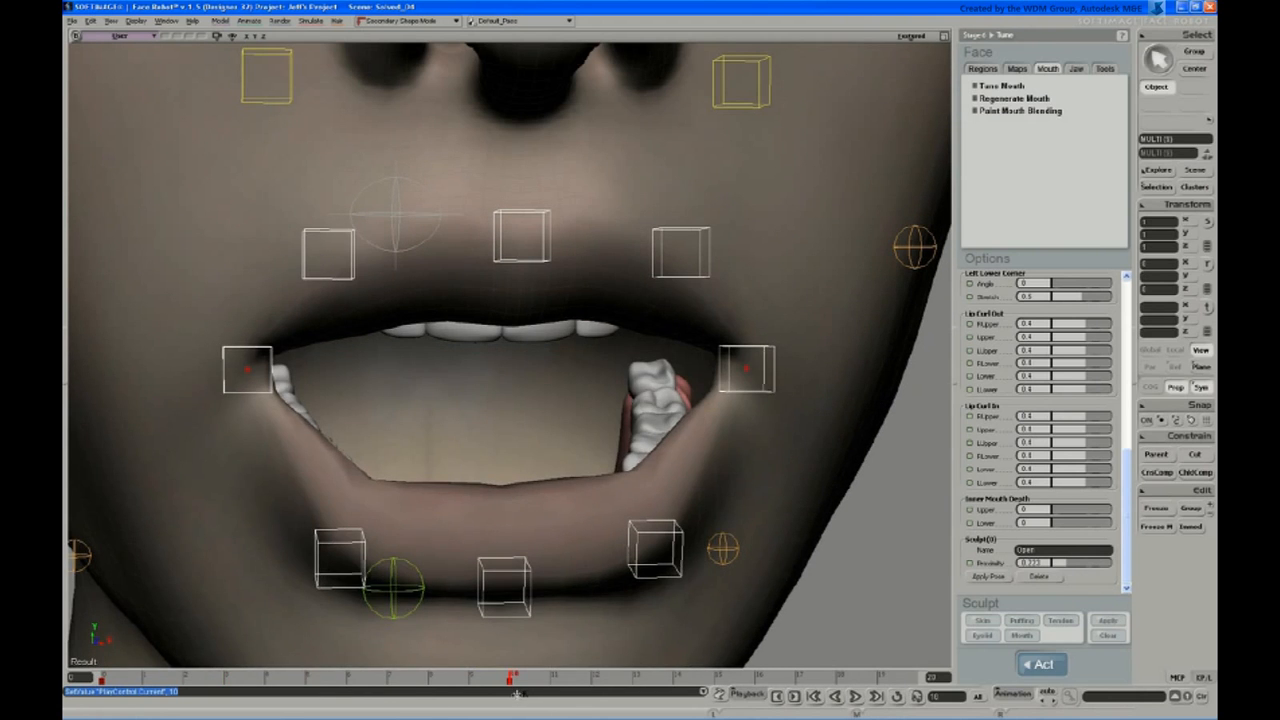
{"action": "key", "text": "s"}
{"action": "scroll", "coordinate": [654, 372], "scroll_direction": "down", "scroll_amount": 2}
{"action": "right_click_drag", "start_coordinate": [654, 372], "coordinate": [682, 362]}
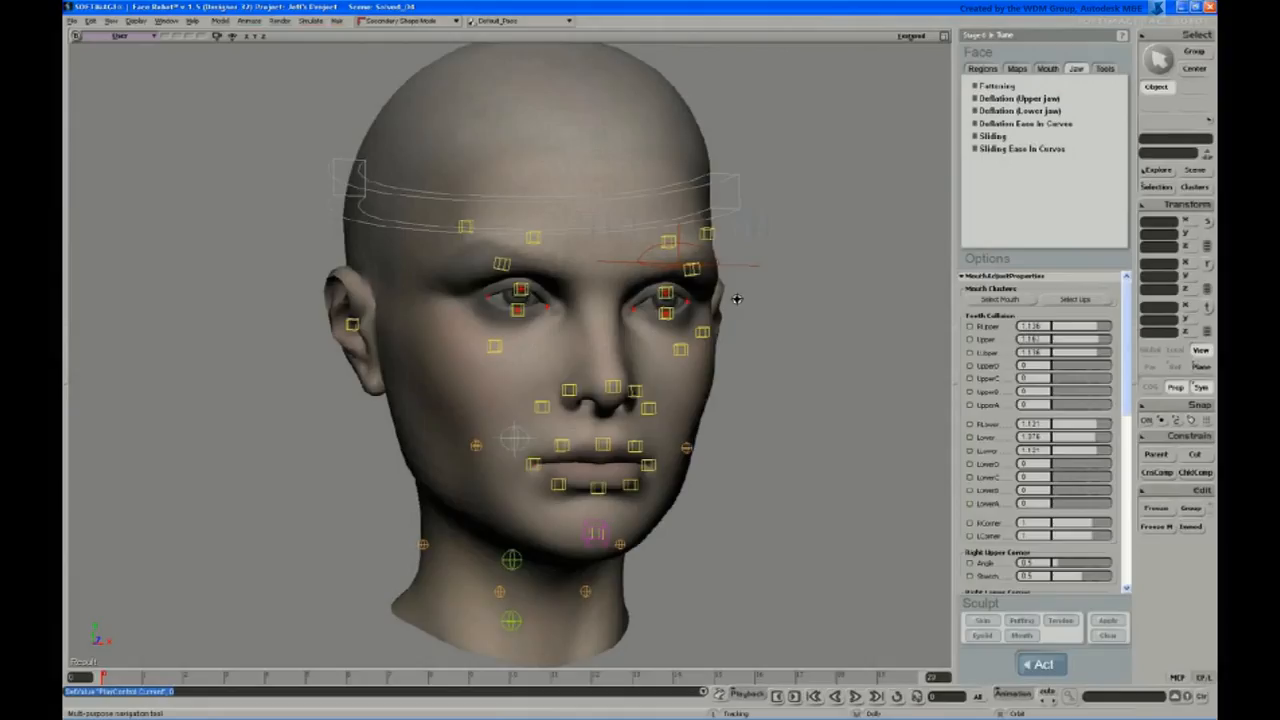
{"action": "right_click_drag", "start_coordinate": [737, 299], "coordinate": [732, 300]}
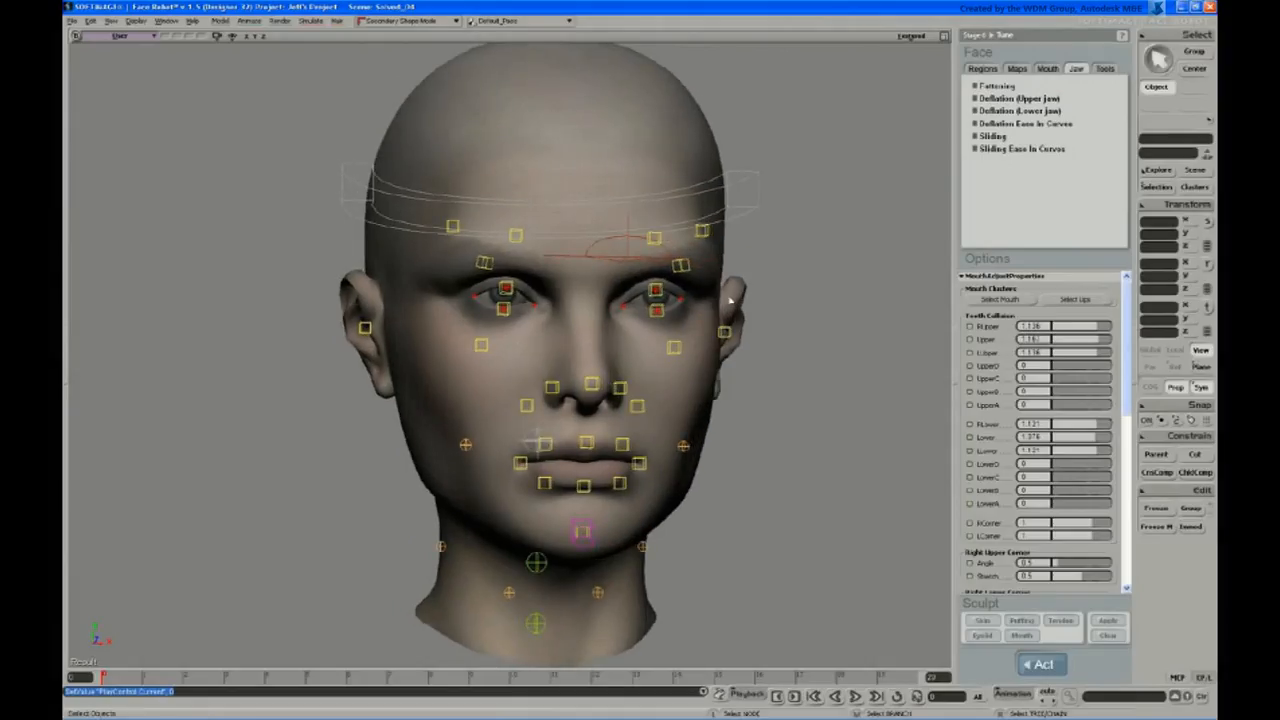
{"action": "mouse_move", "coordinate": [1126, 358]}
{"action": "left_mouse_down"}
{"action": "mouse_move", "coordinate": [1133, 574]}
{"action": "mouse_move", "coordinate": [1122, 346]}
{"action": "left_mouse_up"}
{"action": "mouse_move", "coordinate": [1131, 316]}
{"action": "left_mouse_down"}
{"action": "mouse_move", "coordinate": [1131, 352]}
{"action": "mouse_move", "coordinate": [1131, 316]}
{"action": "left_mouse_up"}
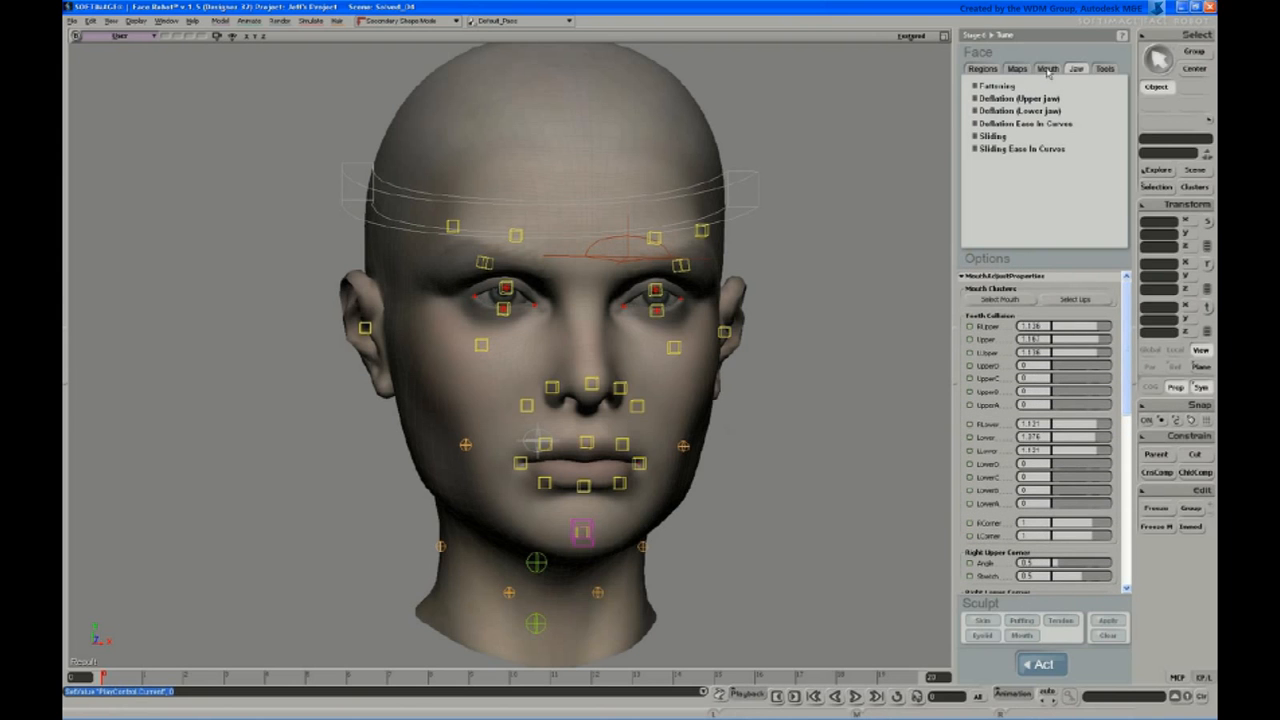